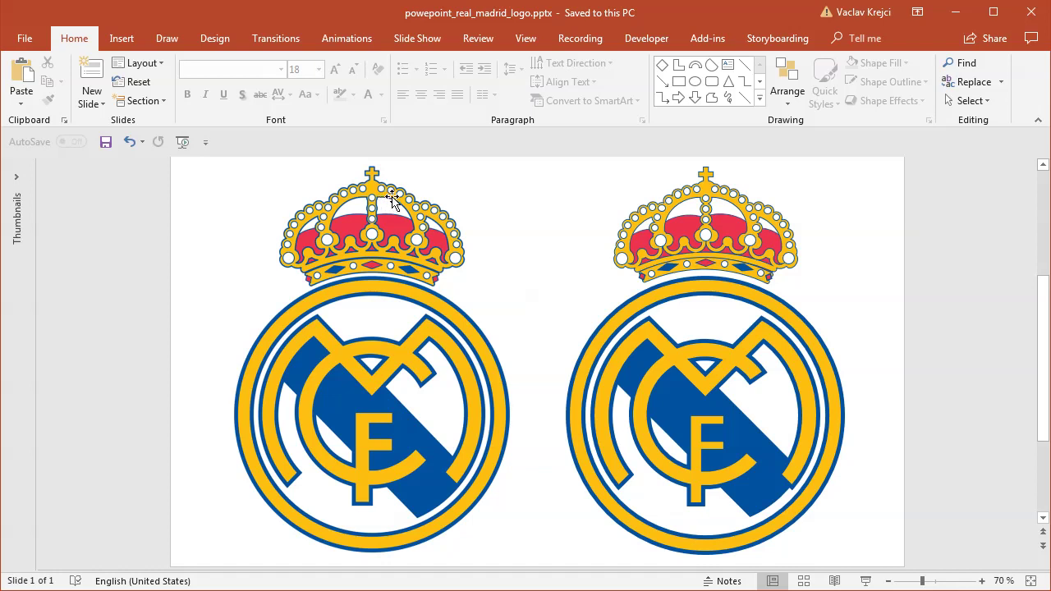
# Select parts of the left and right logos on the finished slide, then deselect
pyautogui.click(393, 283)
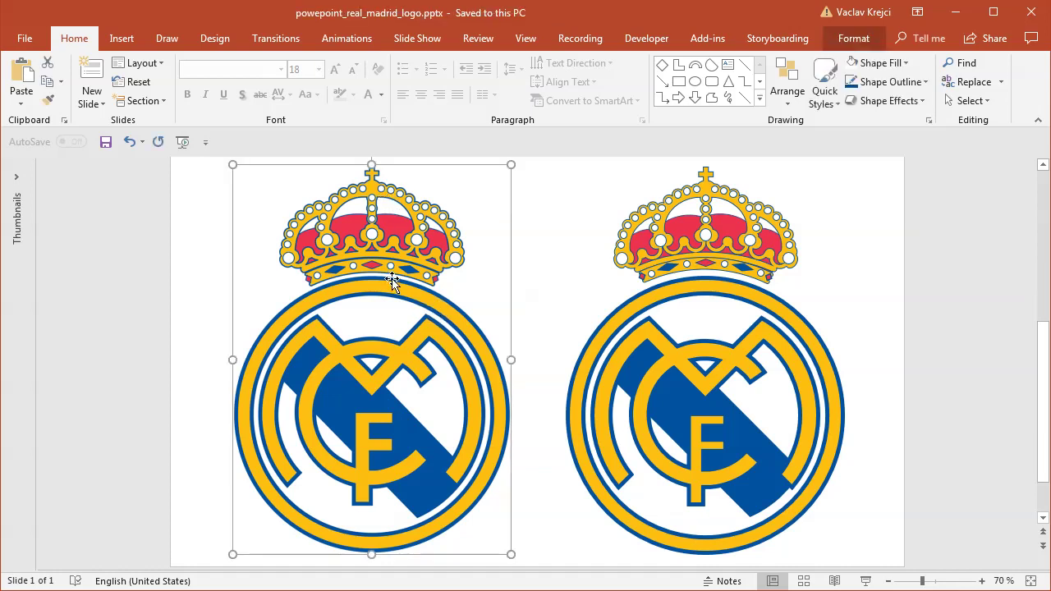
pyautogui.click(639, 264)
pyautogui.click(691, 315)
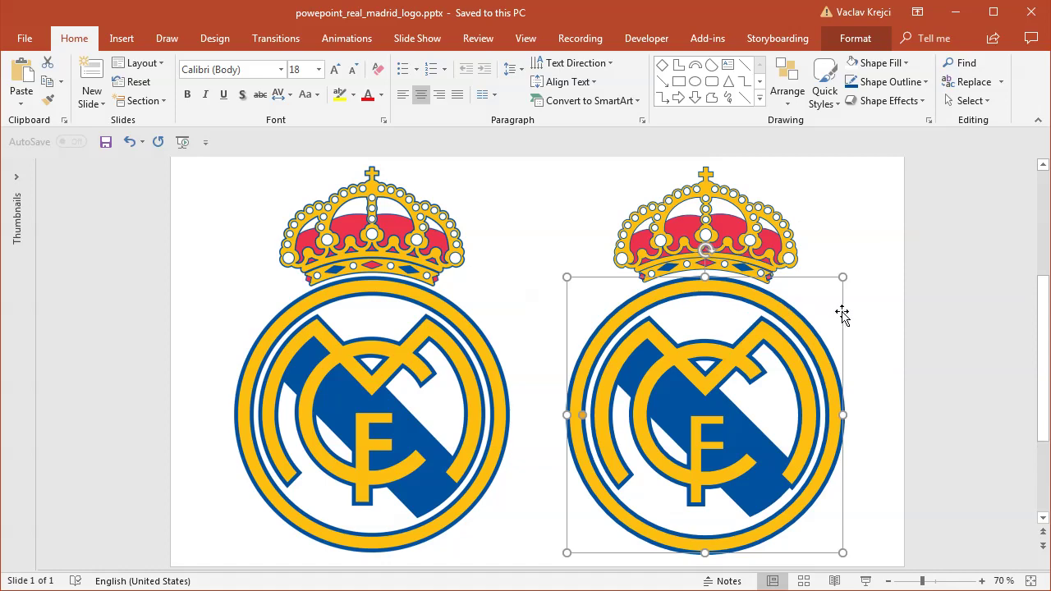
pyautogui.click(866, 333)
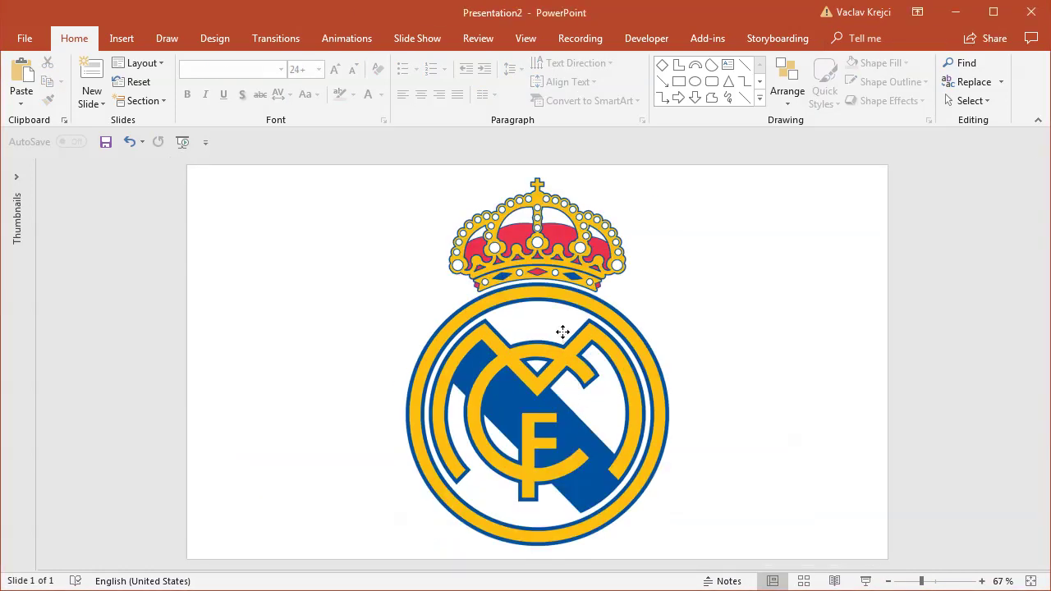
# Recolor the logo picture to Light Gray, Background color 2 Light, and zoom in on the crown
pyautogui.click(562, 332)
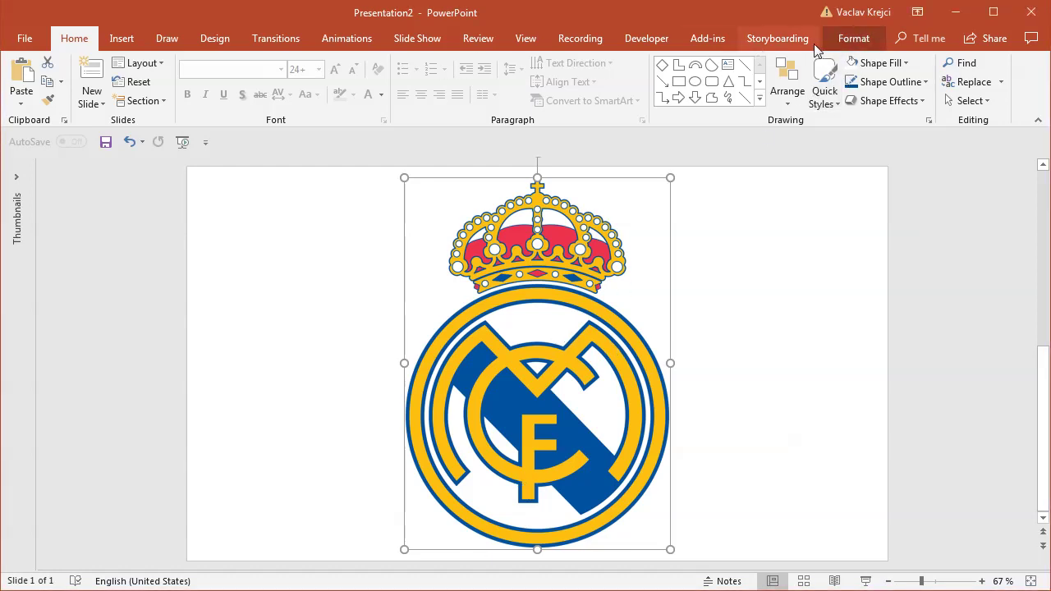
pyautogui.click(853, 39)
pyautogui.click(109, 85)
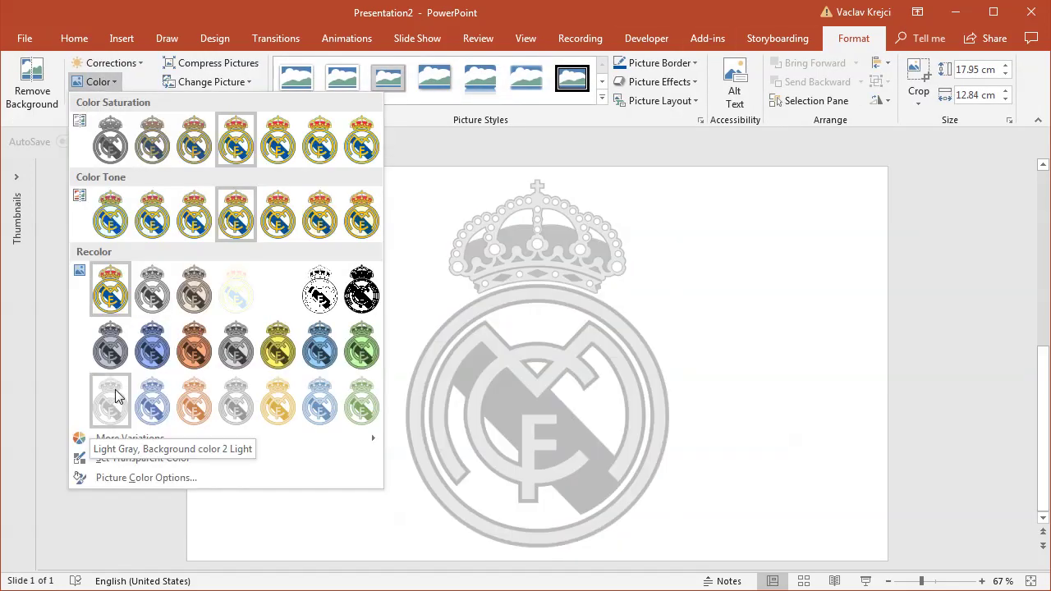
pyautogui.click(115, 397)
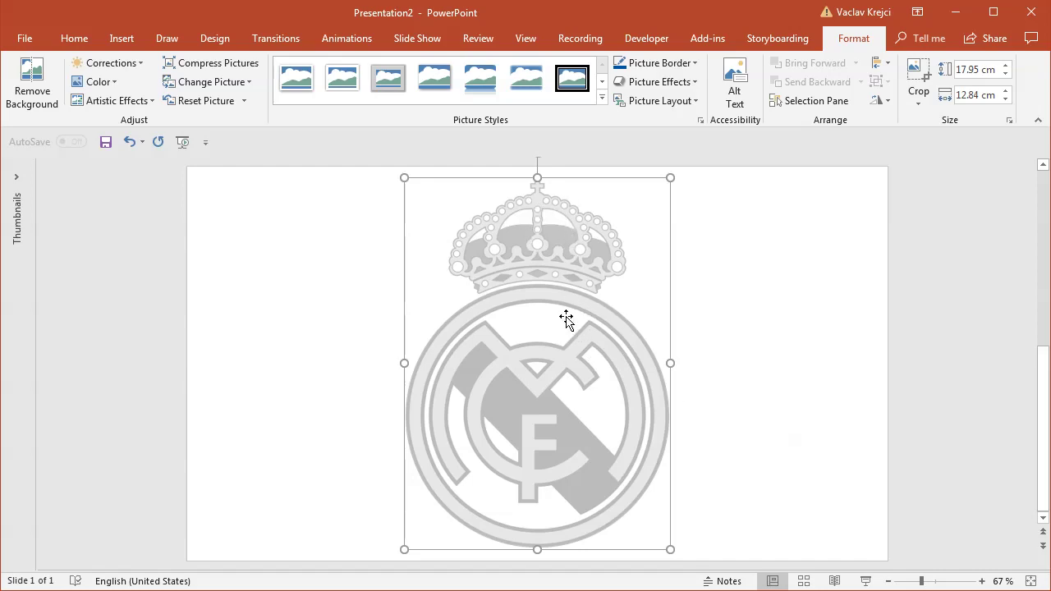
pyautogui.moveTo(921, 581); pyautogui.dragTo(955, 581)
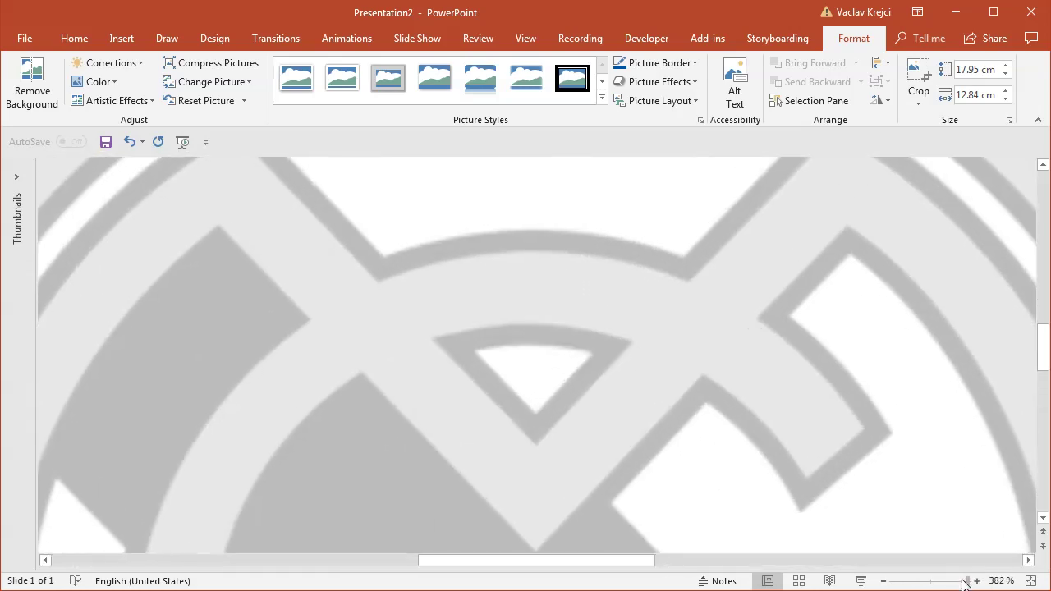
pyautogui.scroll(3, 1025, 425)
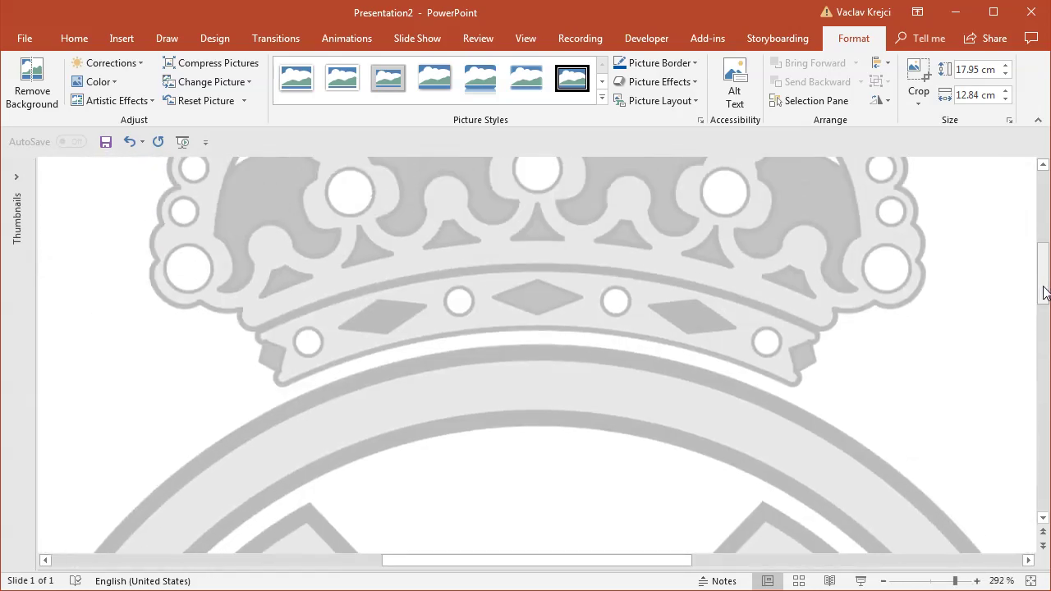
pyautogui.moveTo(1047, 293); pyautogui.dragTo(1045, 251)
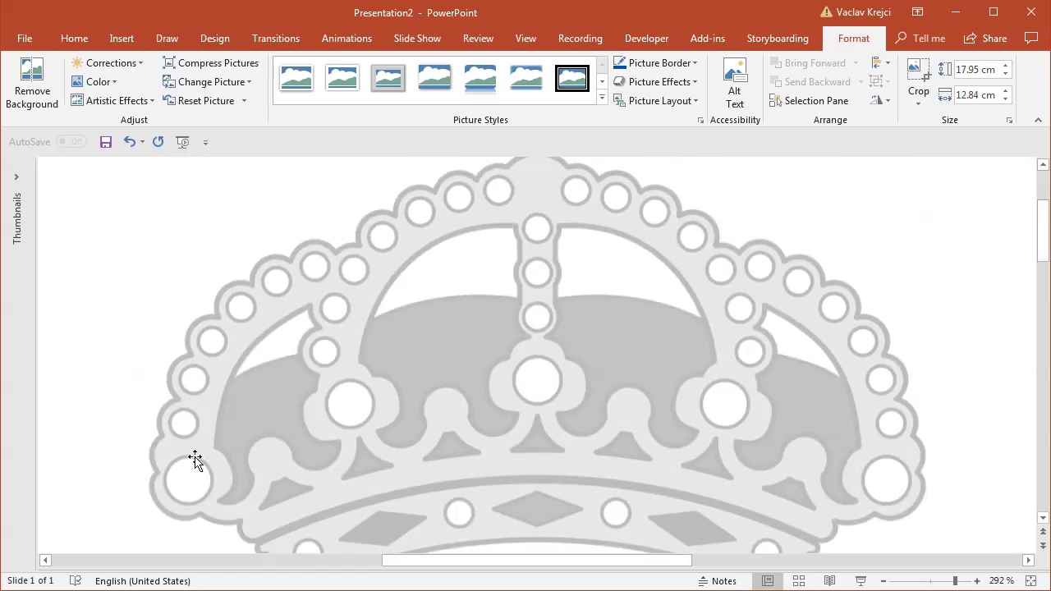
pyautogui.click(122, 39)
# Draw a small 0.3 cm blue circle and place it on a top-row crown bead
pyautogui.click(244, 82)
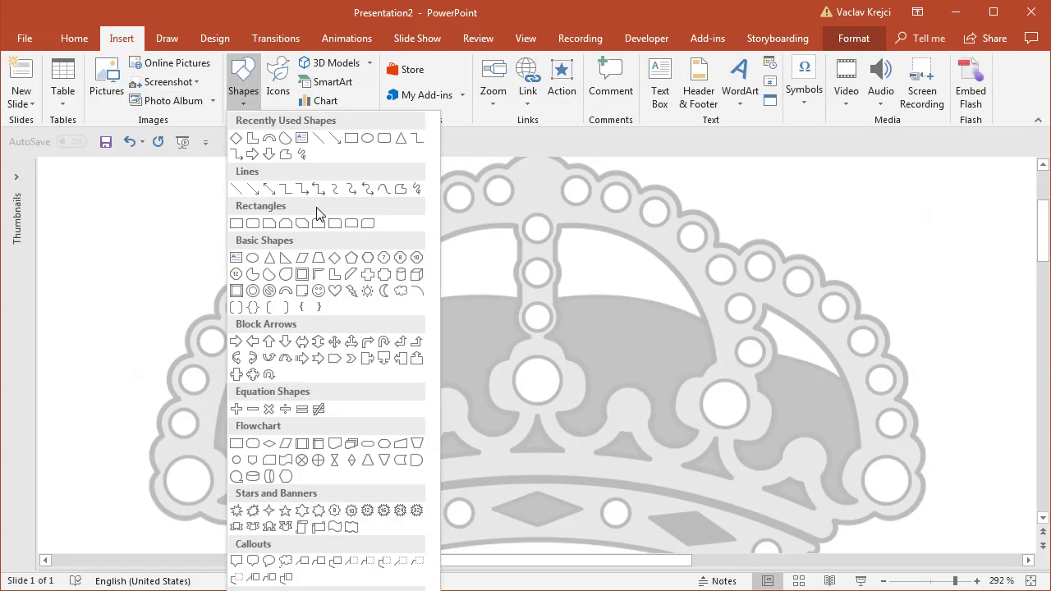
pyautogui.click(368, 140)
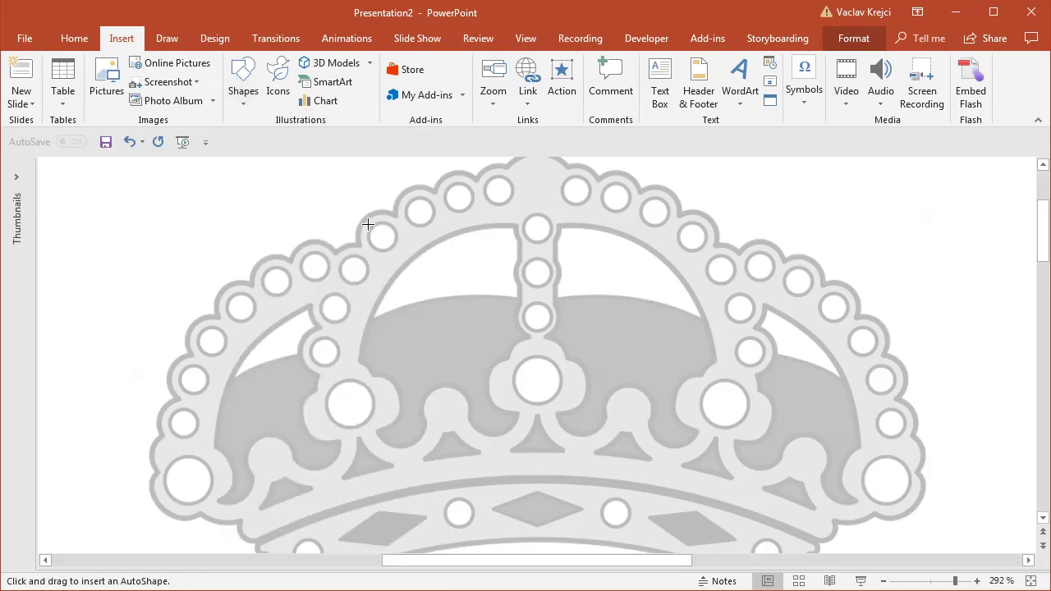
pyautogui.moveTo(387, 239); pyautogui.dragTo(398, 250)
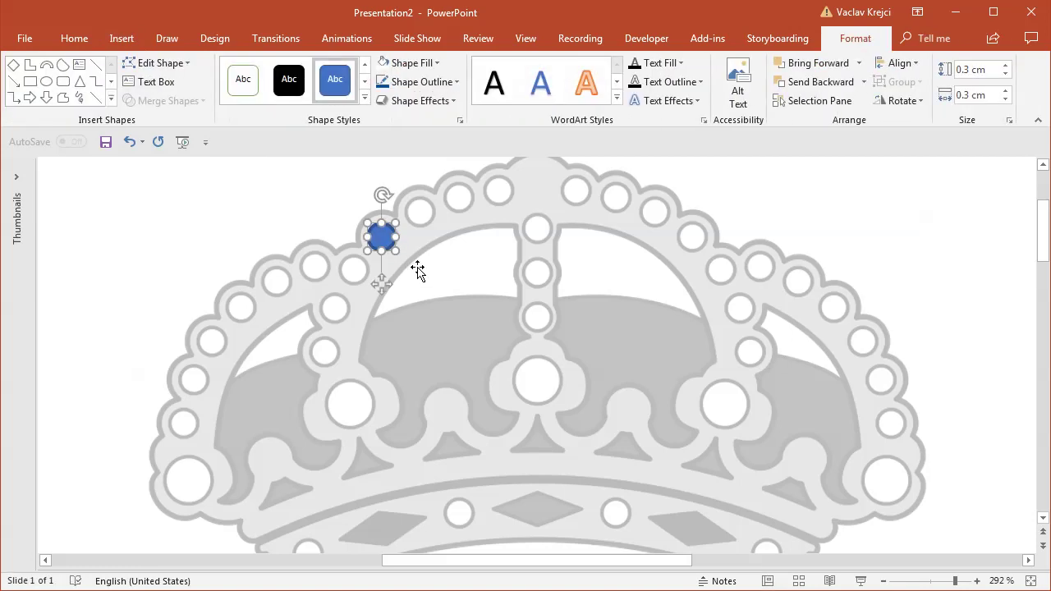
pyautogui.moveTo(375, 244); pyautogui.dragTo(499, 194)
pyautogui.press('Right')
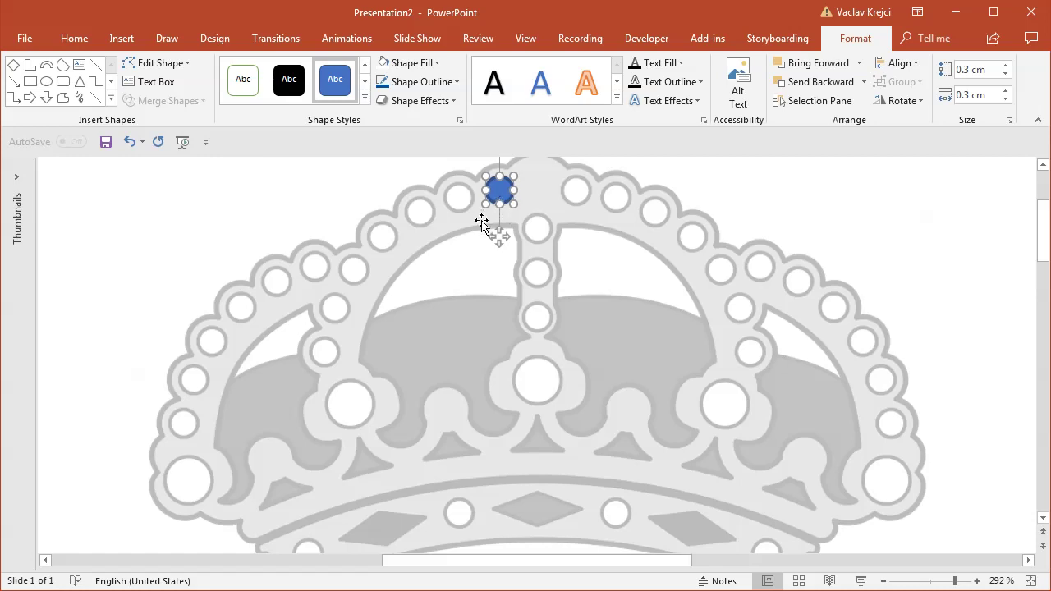
# Copy the circle onto the neighbouring top-row beads and the inner left arch beads
pyautogui.moveTo(500, 193); pyautogui.dragTo(479, 207)
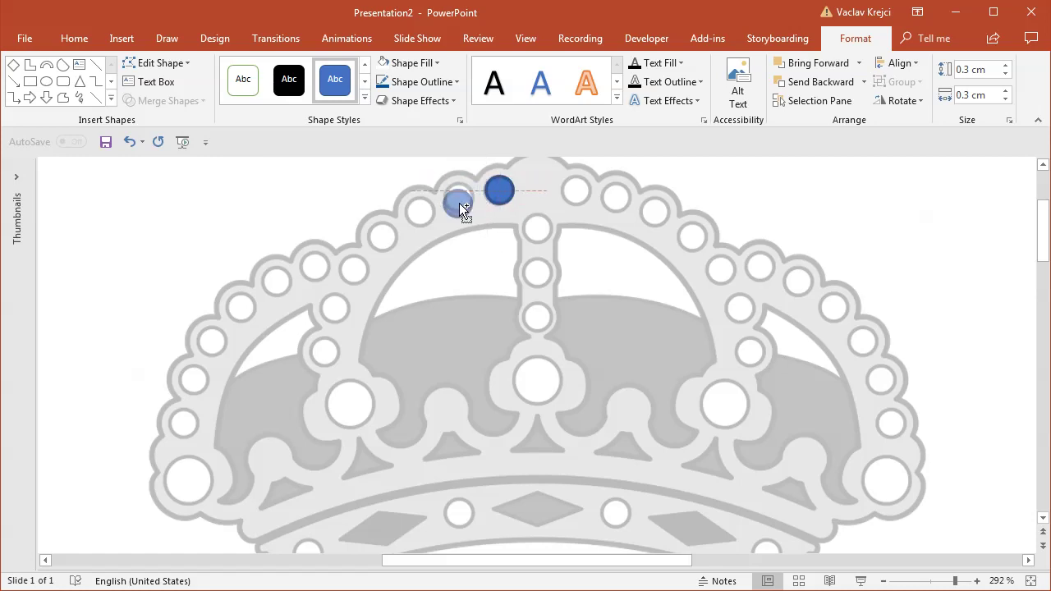
pyautogui.moveTo(464, 210); pyautogui.dragTo(419, 212)
pyautogui.hotkey('ctrl', 'd')
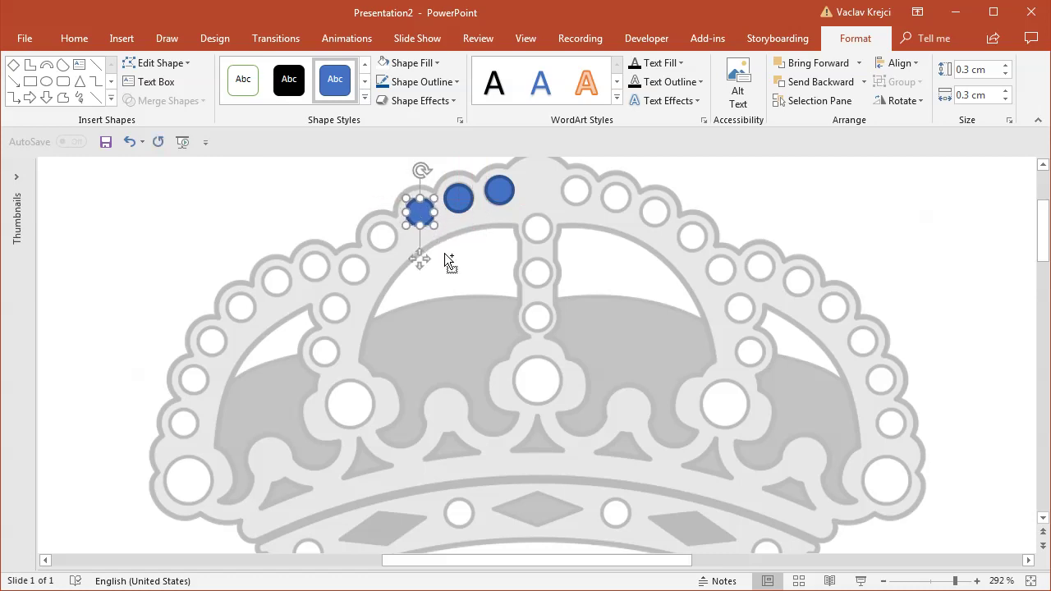
pyautogui.hotkey('ctrl', 'd')
pyautogui.hotkey('ctrl', 'd')
pyautogui.hotkey('ctrl', 'd')
pyautogui.hotkey('ctrl', 'd')
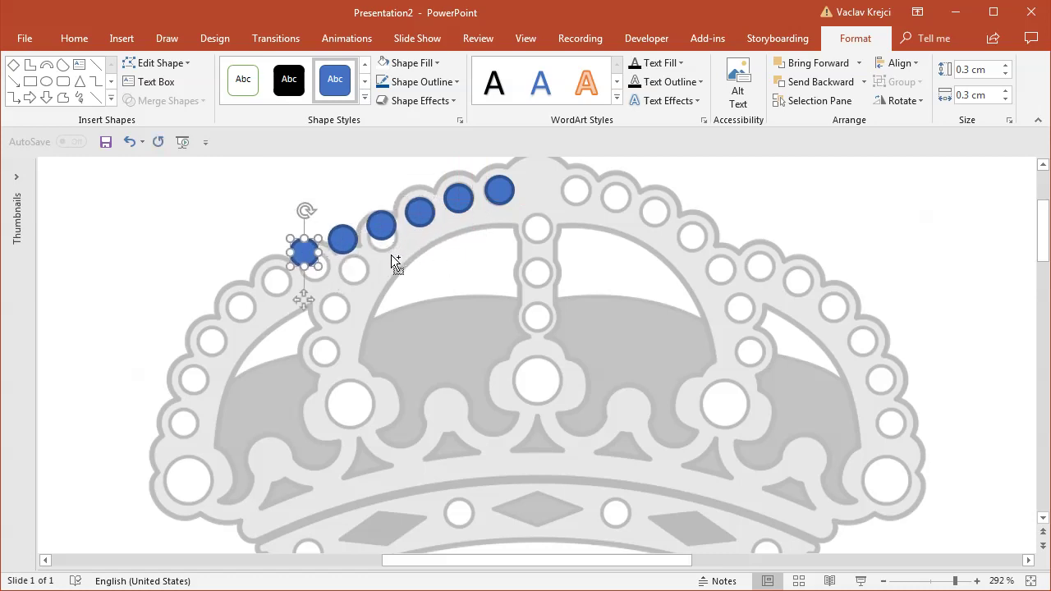
pyautogui.moveTo(384, 249); pyautogui.dragTo(338, 312)
pyautogui.moveTo(267, 269); pyautogui.dragTo(331, 354)
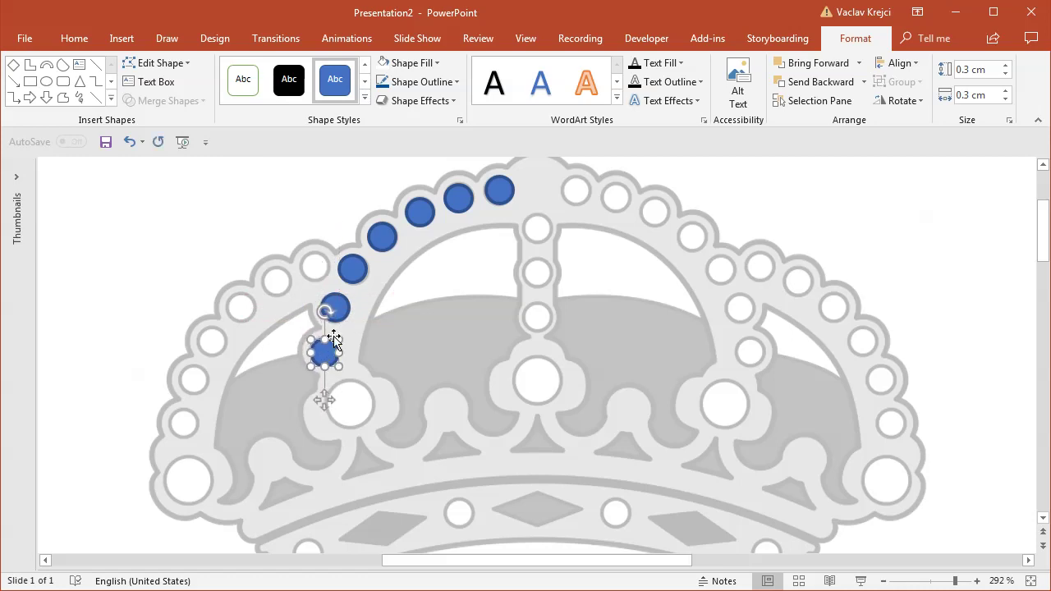
# Copy circles down the outer left arch beads and toward the crown's central column
pyautogui.click(354, 272)
pyautogui.moveTo(355, 273); pyautogui.dragTo(245, 307)
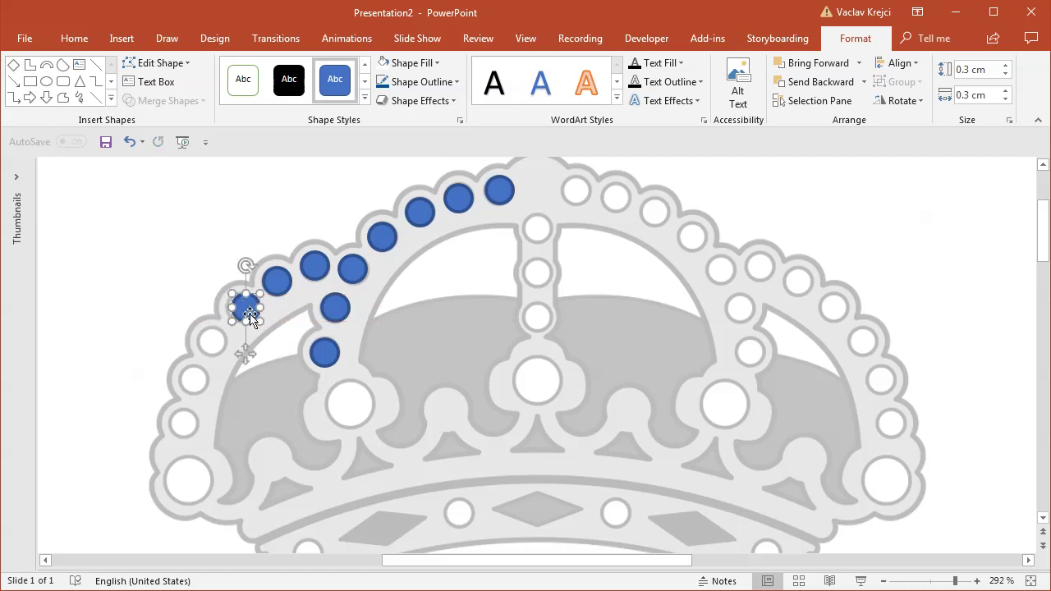
pyautogui.hotkey('ctrl', 'd')
pyautogui.hotkey('ctrl', 'd')
pyautogui.hotkey('ctrl', 'd')
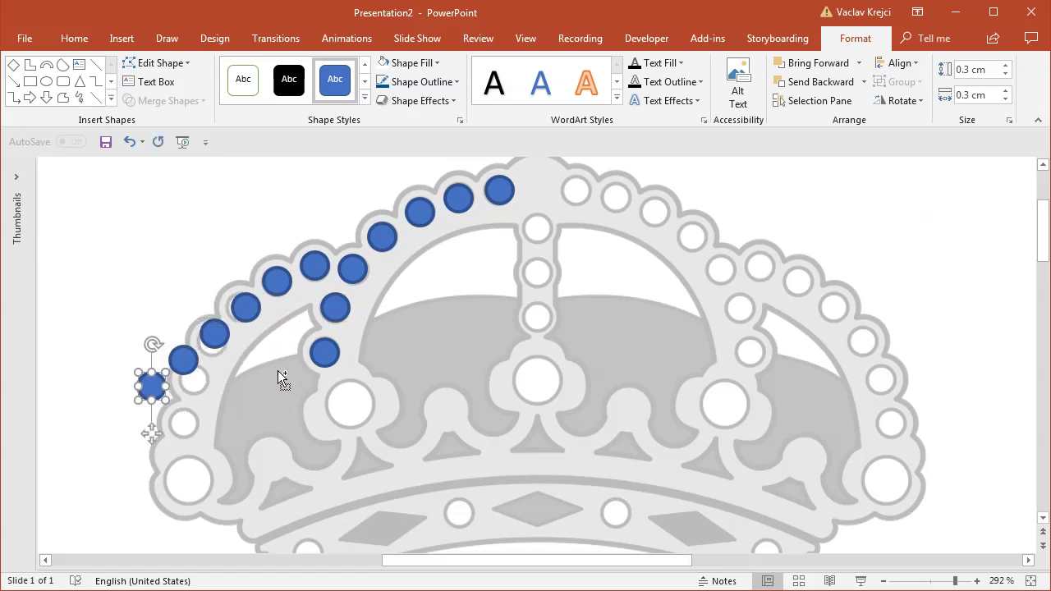
pyautogui.click(245, 308)
pyautogui.moveTo(215, 333); pyautogui.dragTo(184, 424)
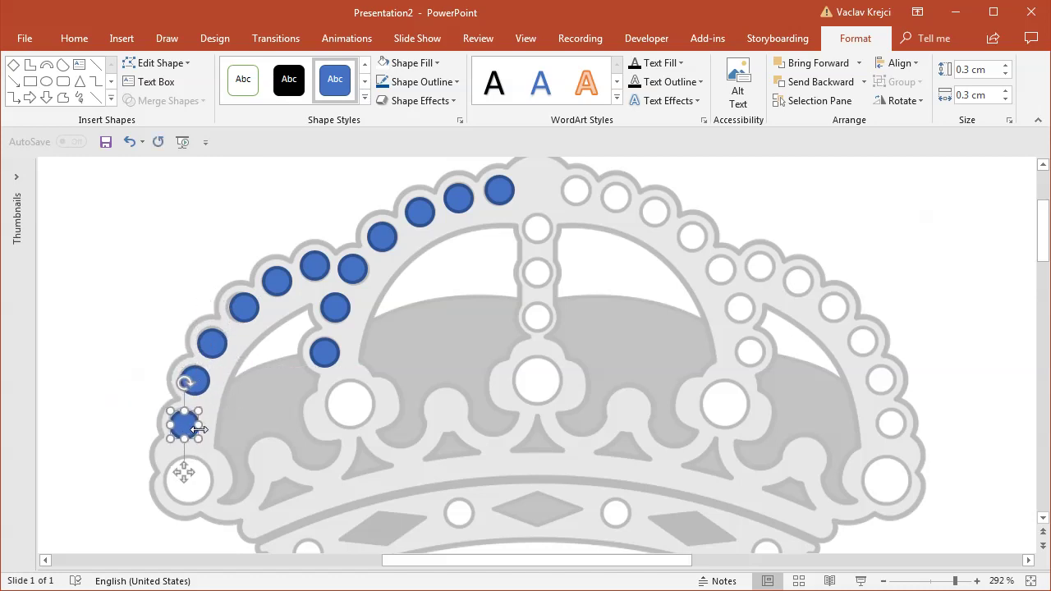
pyautogui.click(212, 344)
pyautogui.click(243, 307)
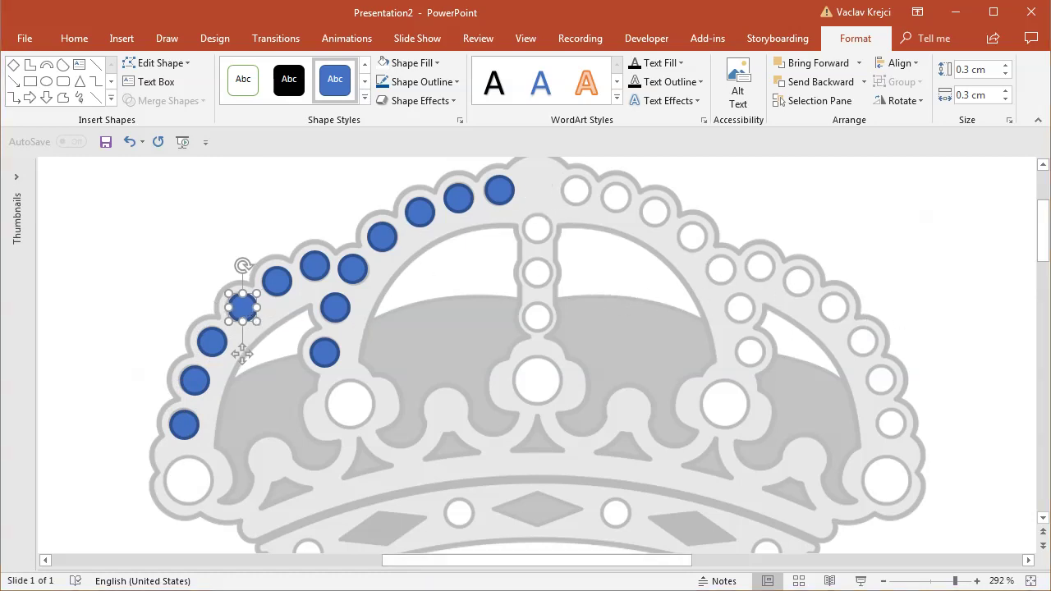
pyautogui.click(495, 16)
pyautogui.moveTo(242, 308)
pyautogui.mouseDown()
pyautogui.moveTo(329, 305)
pyautogui.moveTo(539, 232)
pyautogui.moveTo(535, 362)
pyautogui.moveTo(540, 387)
pyautogui.moveTo(563, 405)
pyautogui.moveTo(559, 394)
pyautogui.moveTo(473, 367)
pyautogui.moveTo(537, 382)
pyautogui.moveTo(364, 418)
pyautogui.moveTo(356, 406)
pyautogui.moveTo(196, 481)
pyautogui.mouseUp()
# Nudge the copied circle right and up so it sits on its centre-column bead
pyautogui.hotkey('ctrl', 'Right')
pyautogui.hotkey('ctrl', 'Up')
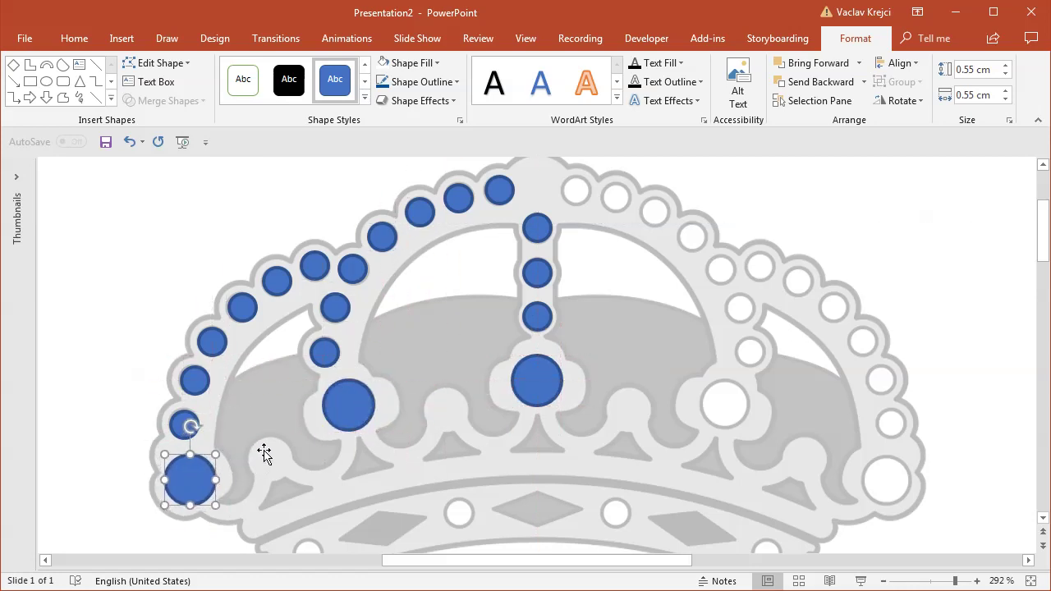
# Duplicate and group the left-half dots, flip them horizontally, move onto the right half, and ungroup
pyautogui.click(809, 100)
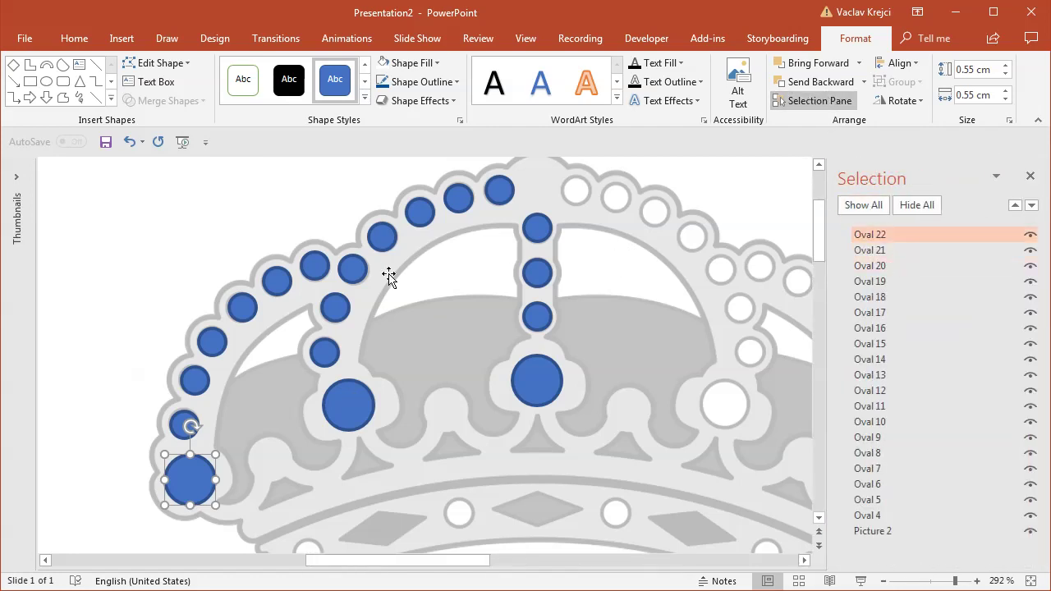
pyautogui.click(932, 581)
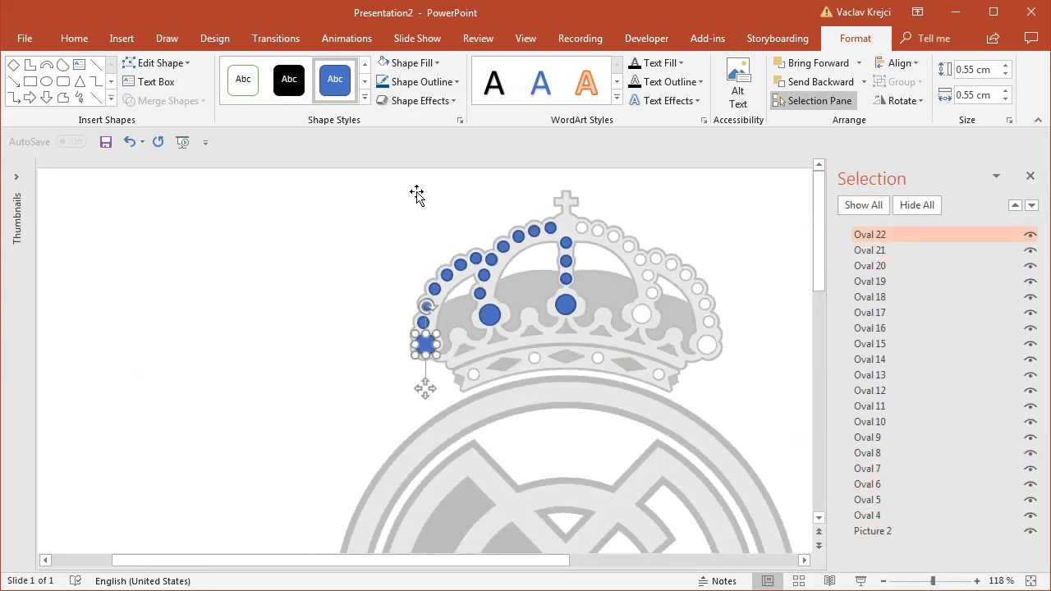
pyautogui.moveTo(358, 168); pyautogui.dragTo(623, 383)
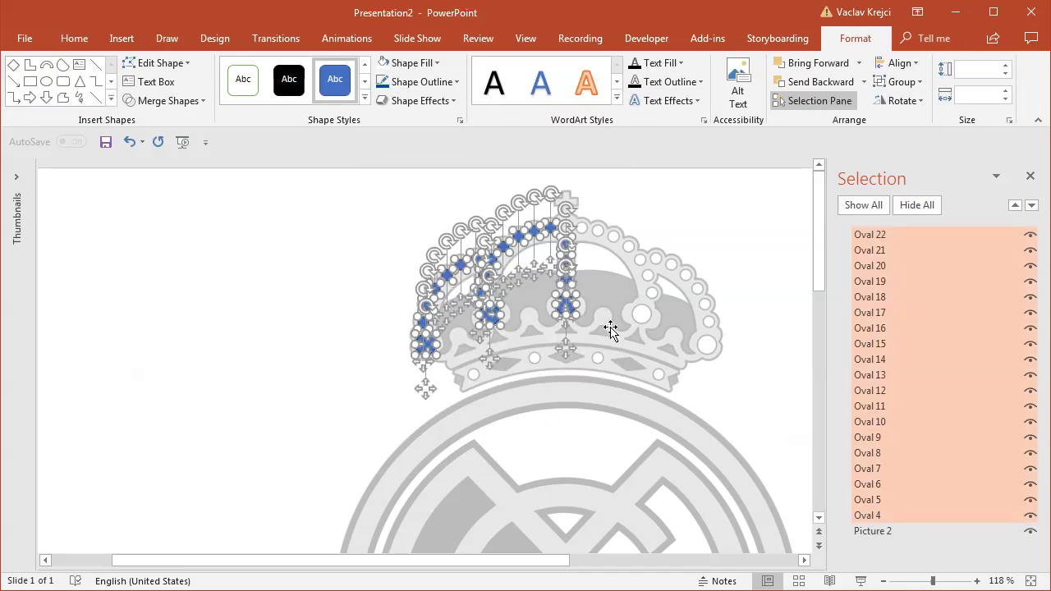
pyautogui.hotkey('ctrl', 'd')
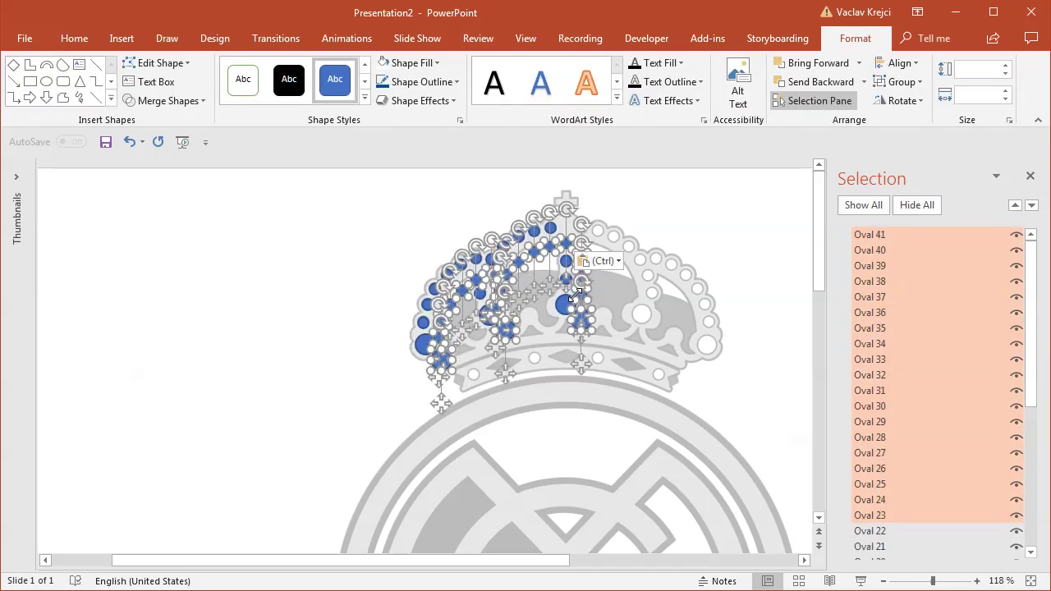
pyautogui.hotkey('ctrl', 'g')
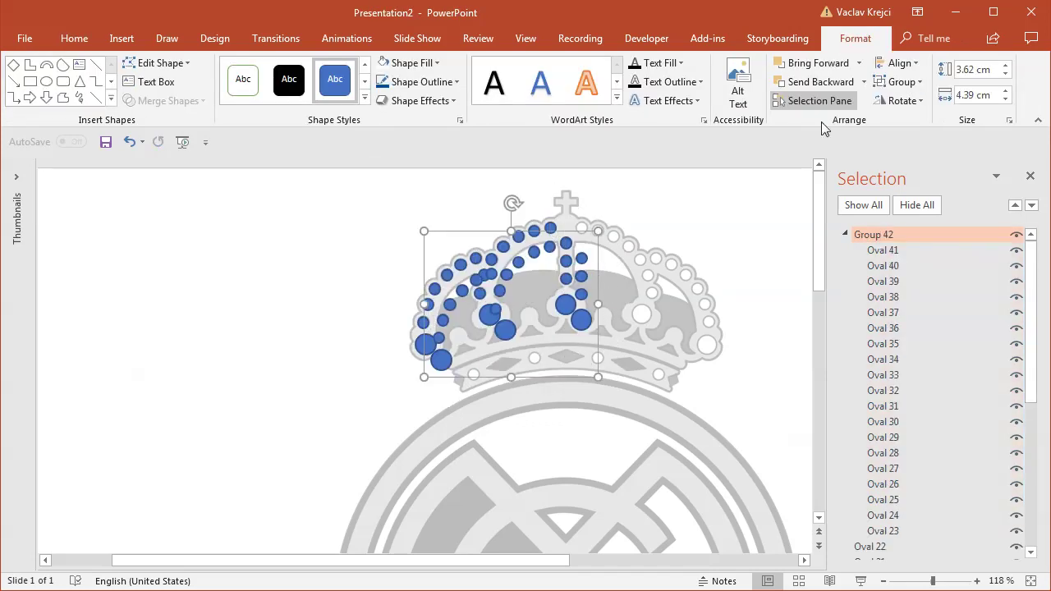
pyautogui.click(900, 100)
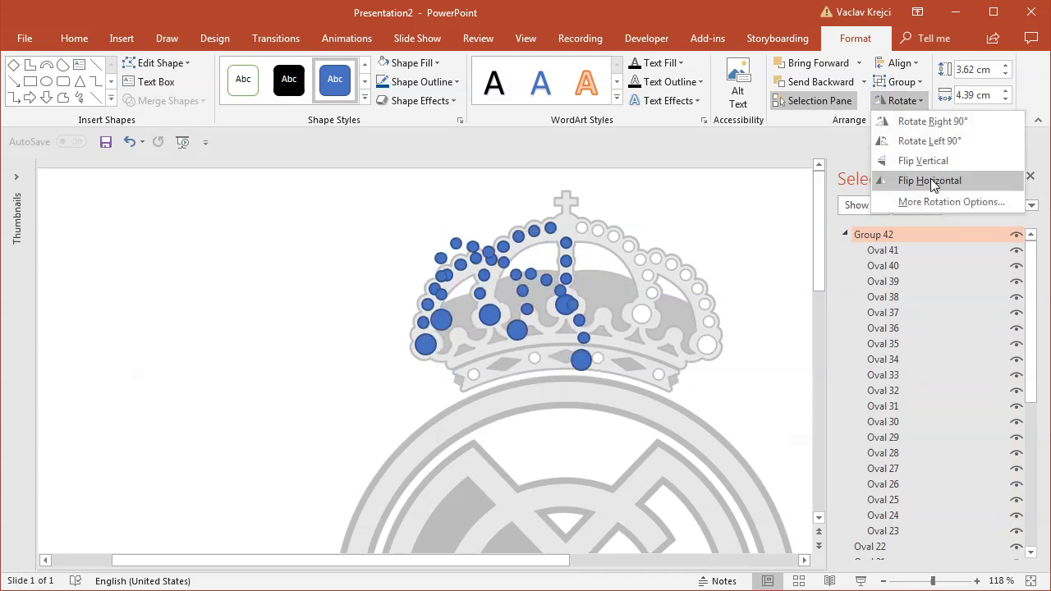
pyautogui.click(930, 180)
pyautogui.moveTo(459, 250); pyautogui.dragTo(592, 234)
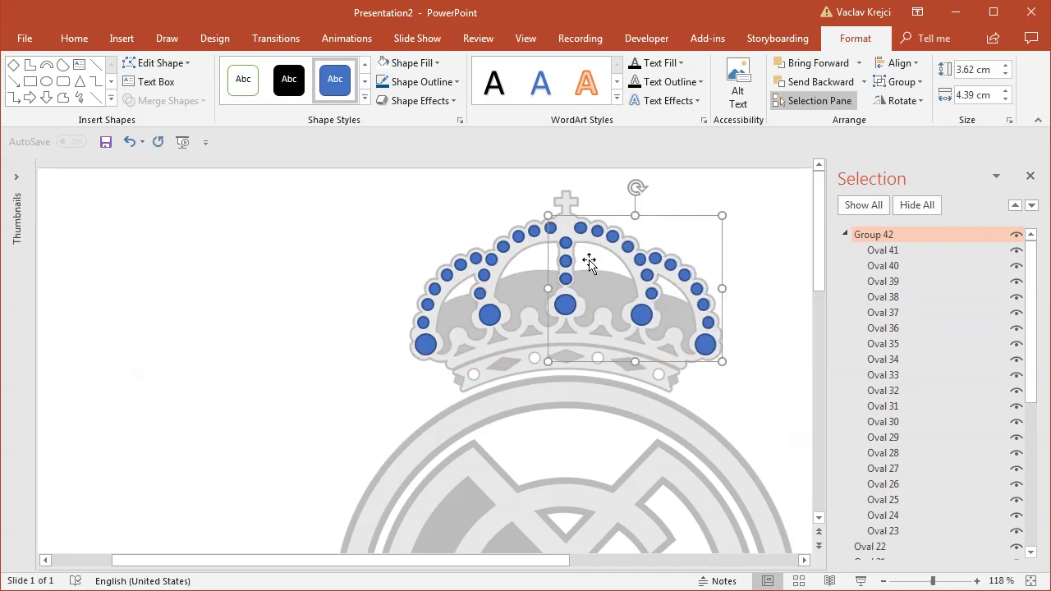
pyautogui.click(900, 82)
pyautogui.click(910, 142)
pyautogui.click(793, 262)
# Delete the four duplicate dots on the centre bar, including the duplicate large centre dot
pyautogui.keyDown('ctrl'); pyautogui.scroll(5, 794, 263); pyautogui.keyUp('ctrl')
pyautogui.moveTo(816, 360); pyautogui.dragTo(819, 201)
pyautogui.click(427, 276)
pyautogui.press('Delete')
pyautogui.click(425, 312)
pyautogui.press('Delete')
pyautogui.click(423, 348)
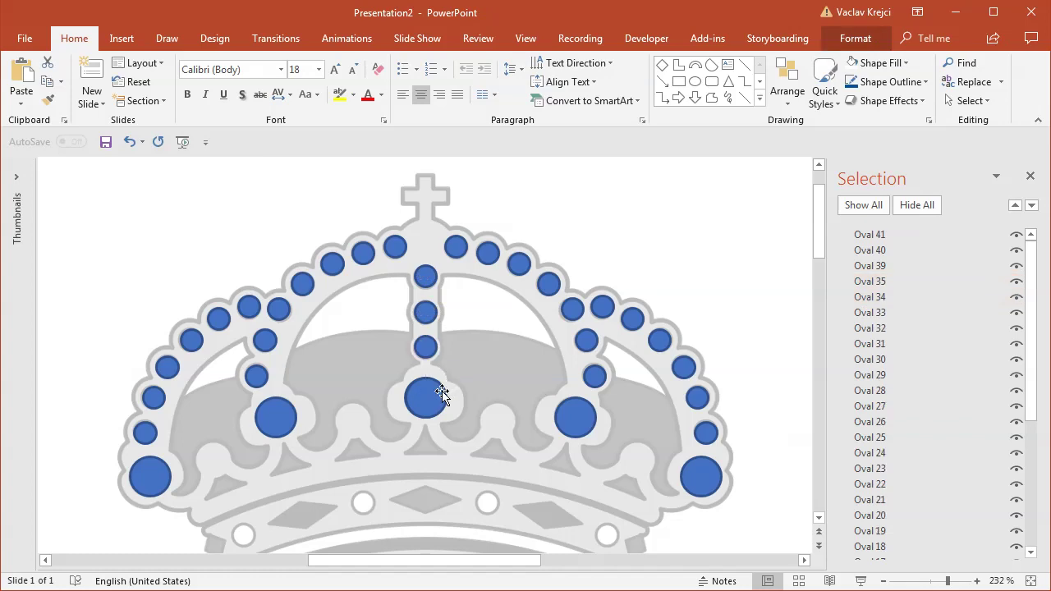
pyautogui.press('Delete')
pyautogui.click(441, 404)
pyautogui.press('Delete')
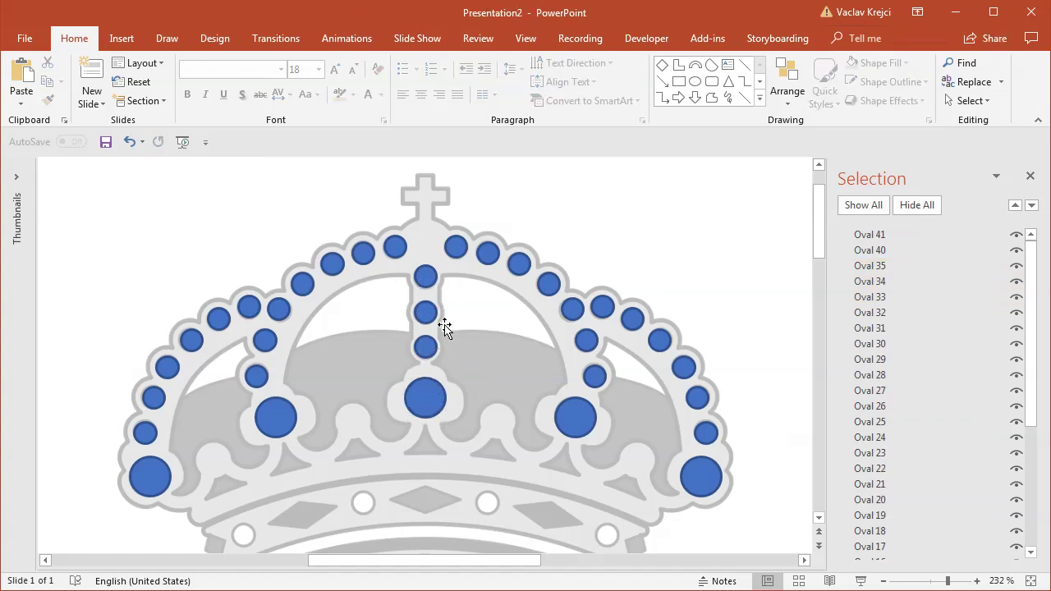
pyautogui.click(933, 583)
pyautogui.keyDown('ctrl'); pyautogui.scroll(5, 829, 298); pyautogui.keyUp('ctrl')
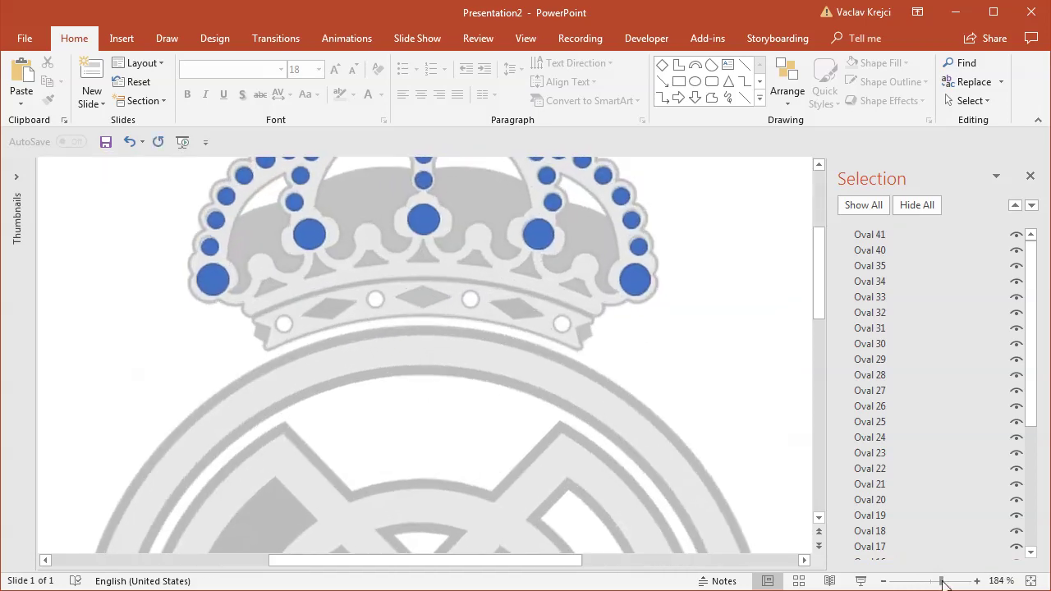
pyautogui.moveTo(823, 277); pyautogui.dragTo(823, 231)
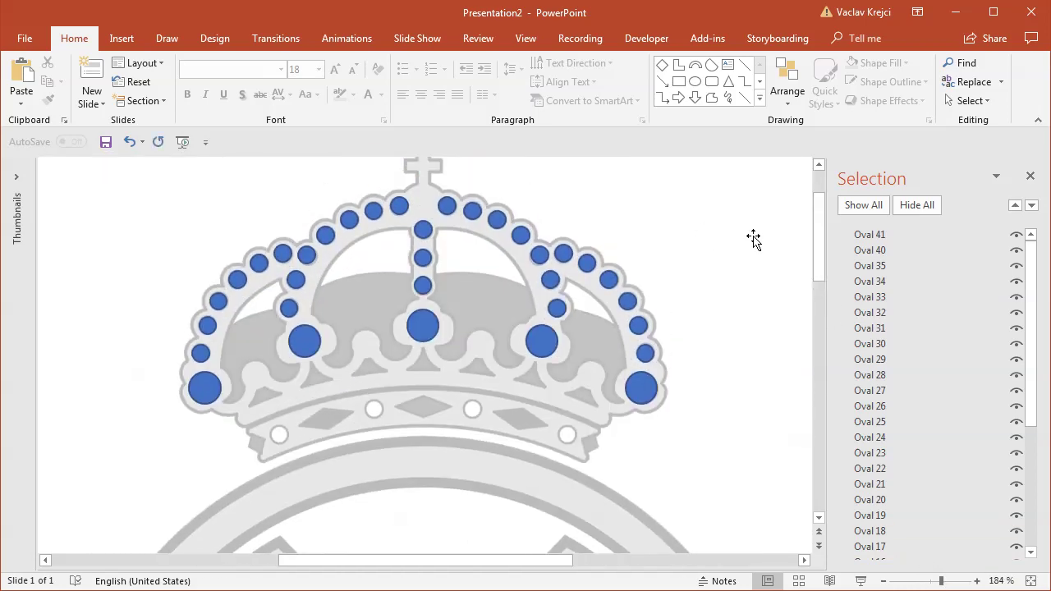
pyautogui.scroll(1, 616, 263)
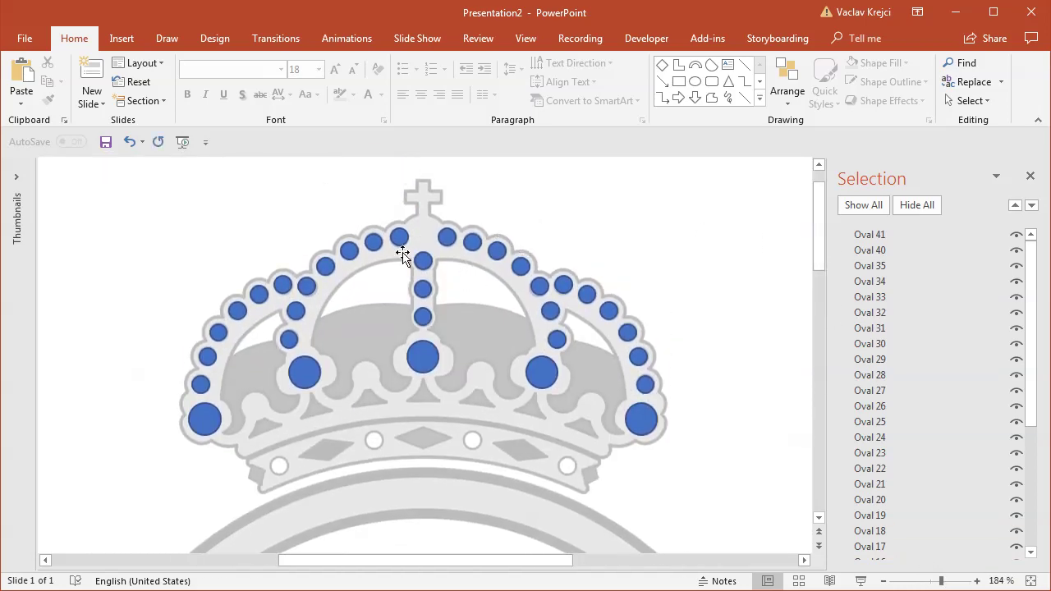
# Group all the crown's blue dots and paste a copy aligned exactly over the original
pyautogui.click(921, 583)
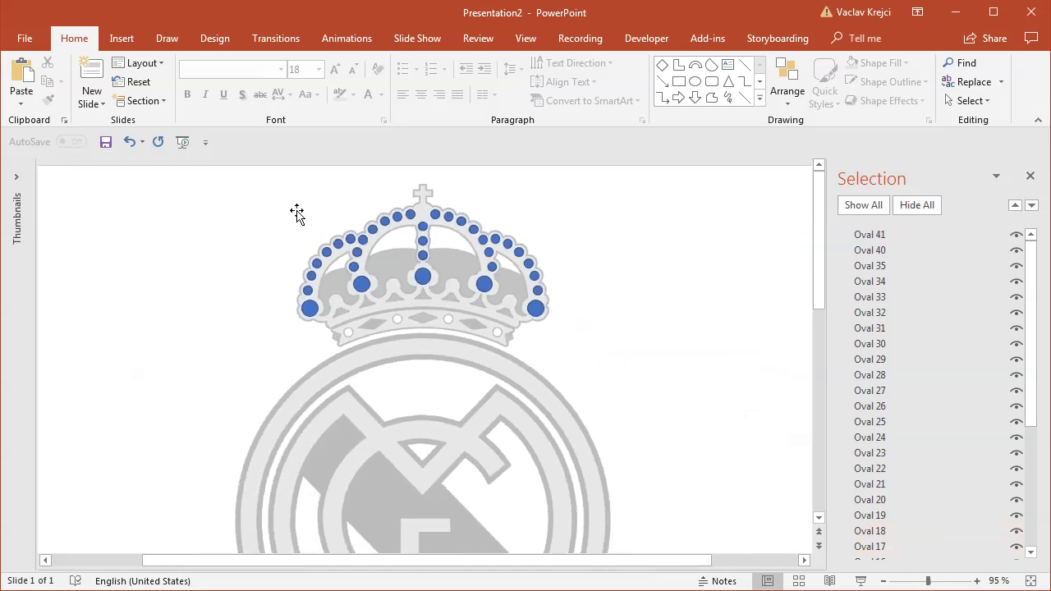
pyautogui.moveTo(115, 174); pyautogui.dragTo(584, 346)
pyautogui.moveTo(1032, 352); pyautogui.dragTo(1042, 523)
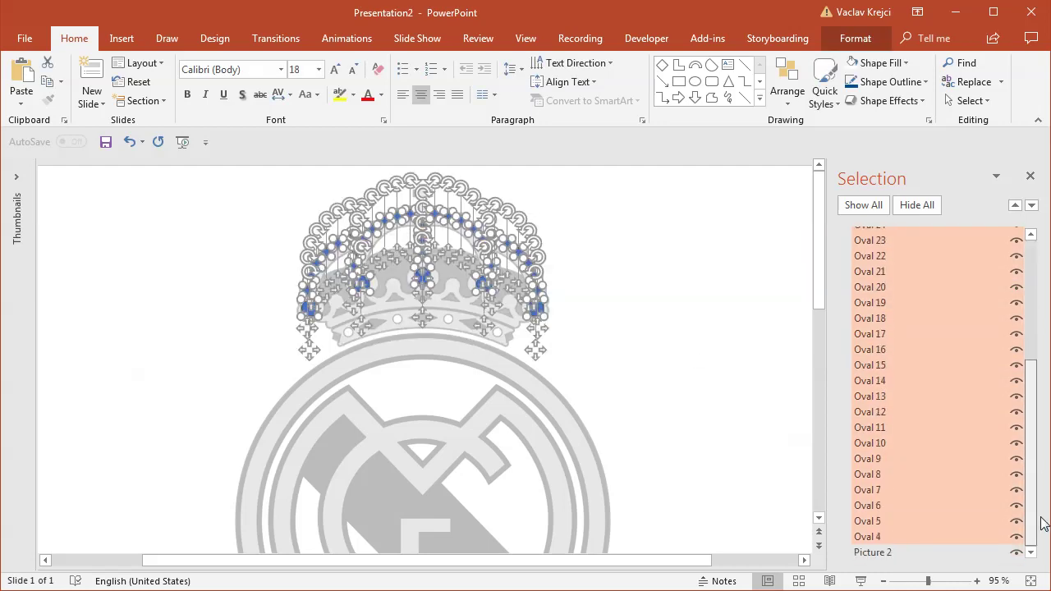
pyautogui.scroll(5, 1021, 394)
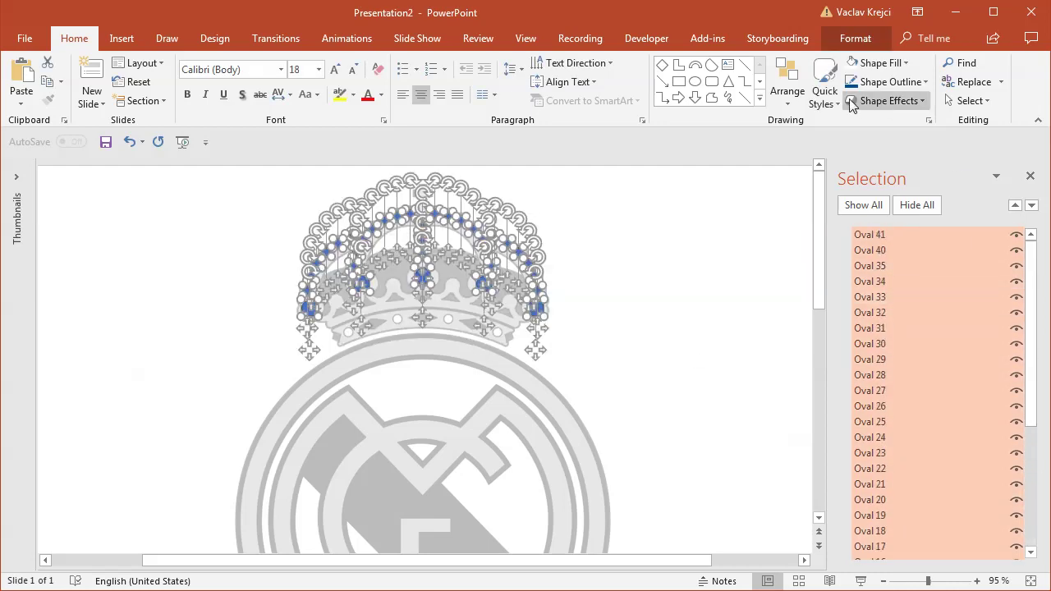
pyautogui.hotkey('ctrl', 'g')
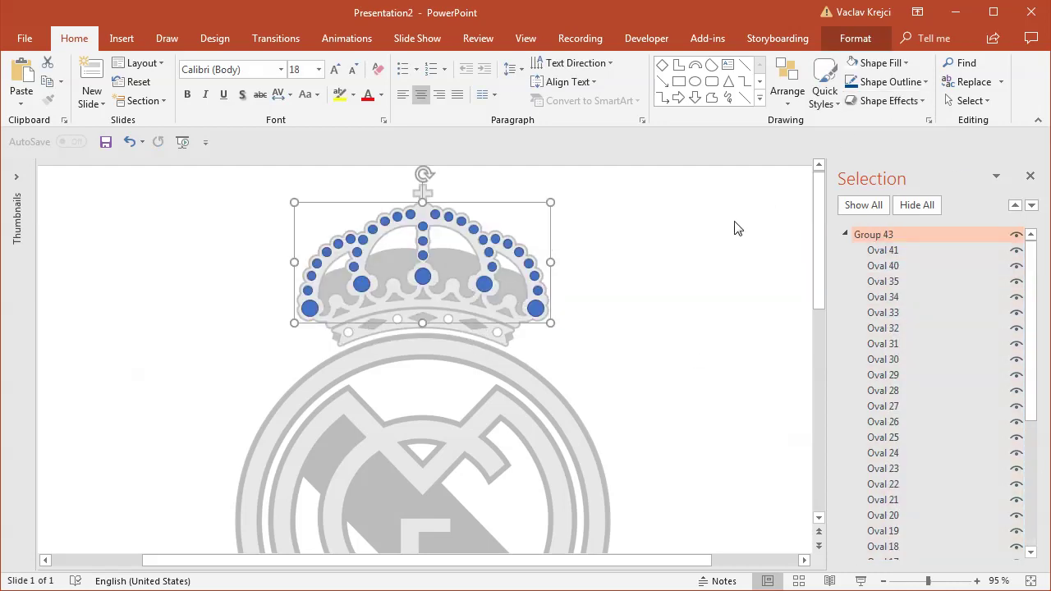
pyautogui.click(847, 234)
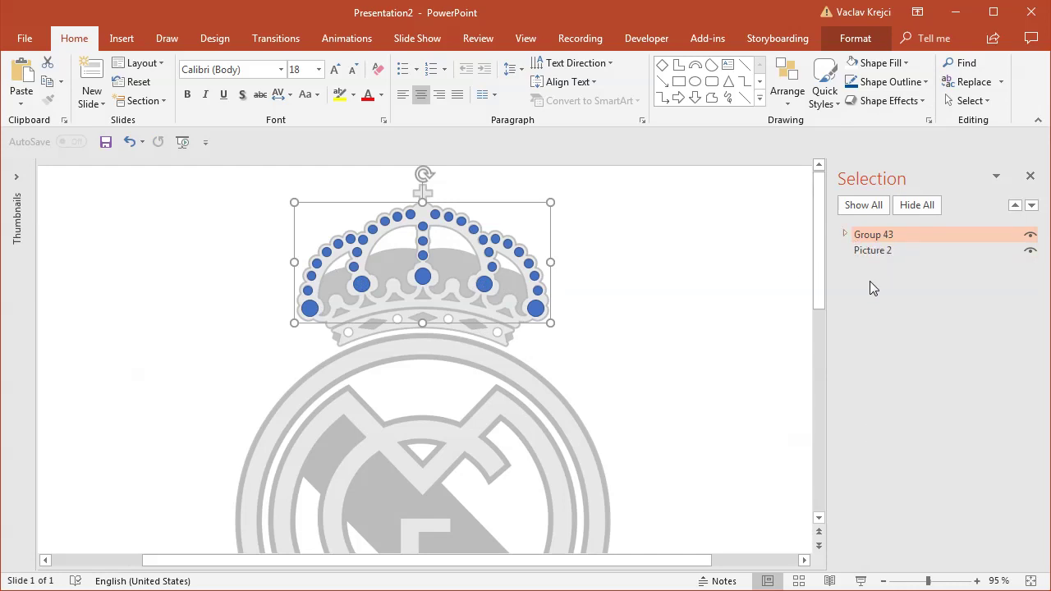
pyautogui.hotkey('ctrl', 'c')
pyautogui.hotkey('ctrl', 'v')
pyautogui.moveTo(457, 228); pyautogui.dragTo(450, 216)
# Hide the original dot group in the Selection Pane and ungroup the copy
pyautogui.click(845, 234)
pyautogui.click(1030, 250)
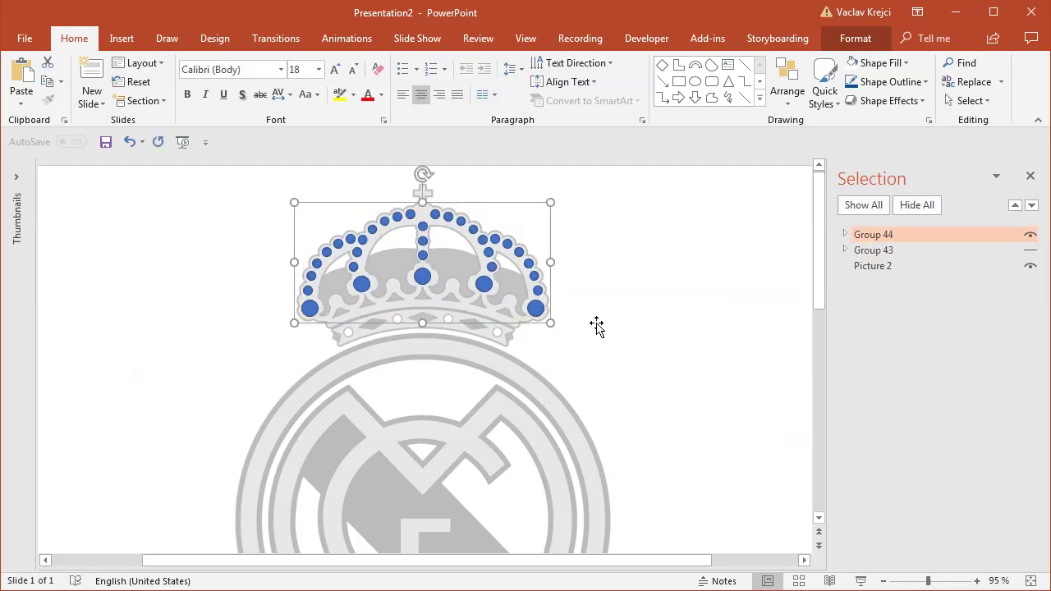
pyautogui.click(866, 39)
pyautogui.click(900, 84)
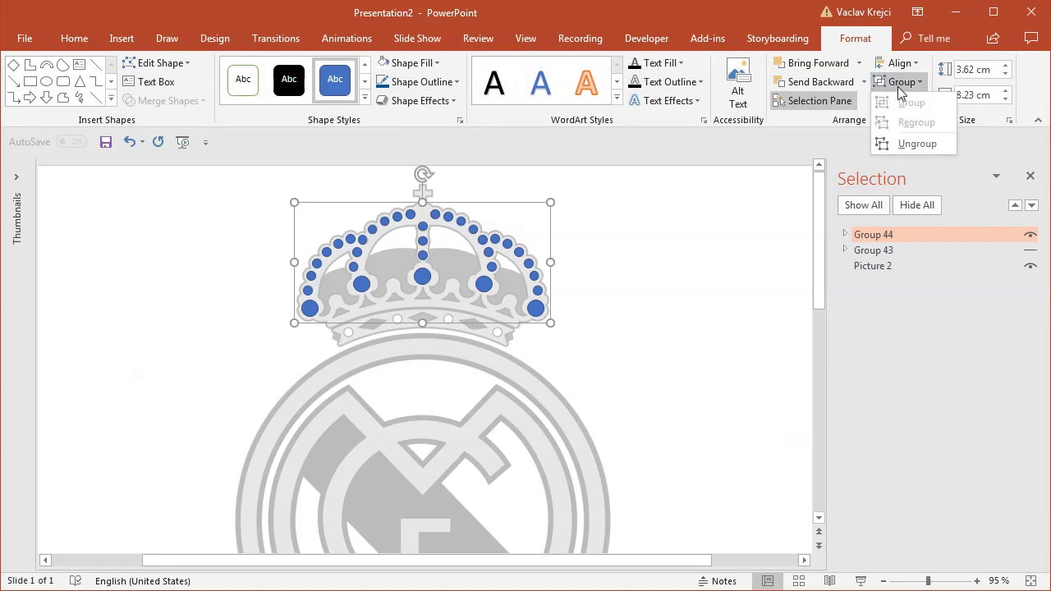
pyautogui.click(954, 583)
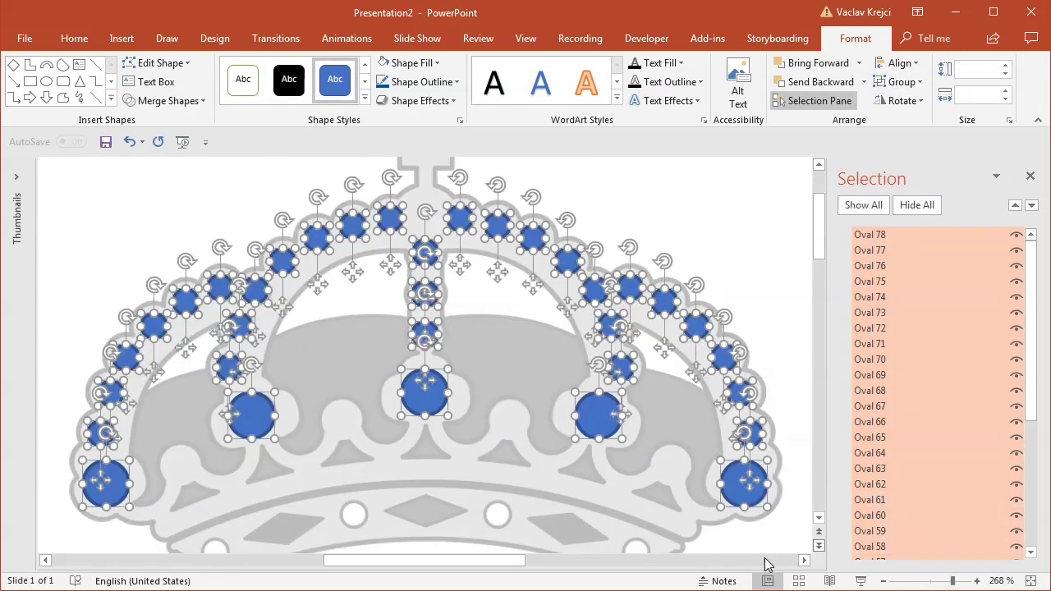
# Zoom in to 268% and enlarge all selected blue ovals together so neighbours overlap
pyautogui.moveTo(493, 565); pyautogui.dragTo(593, 567)
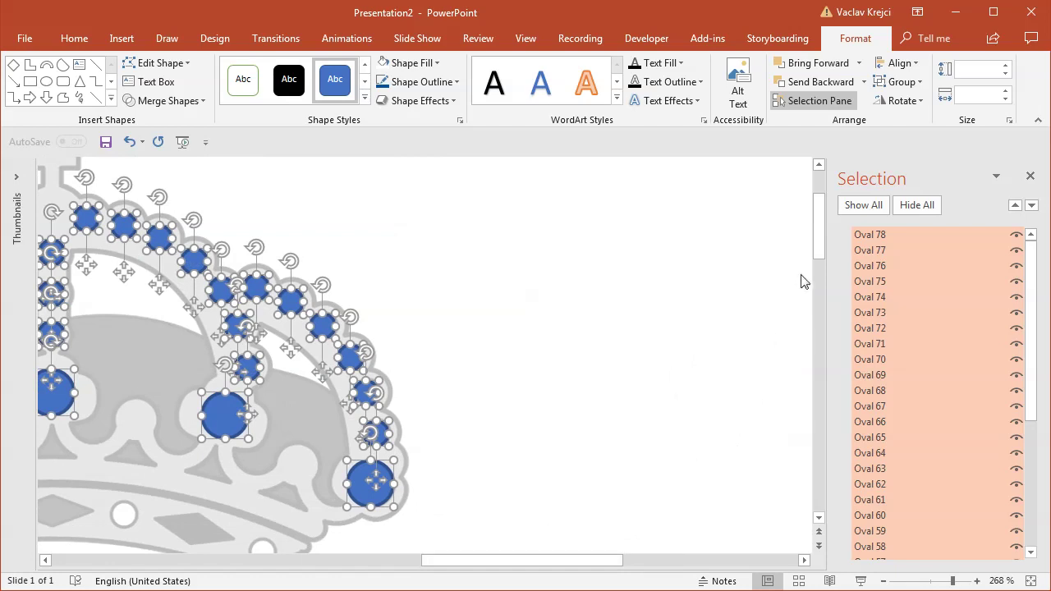
pyautogui.scroll(-2, 591, 495)
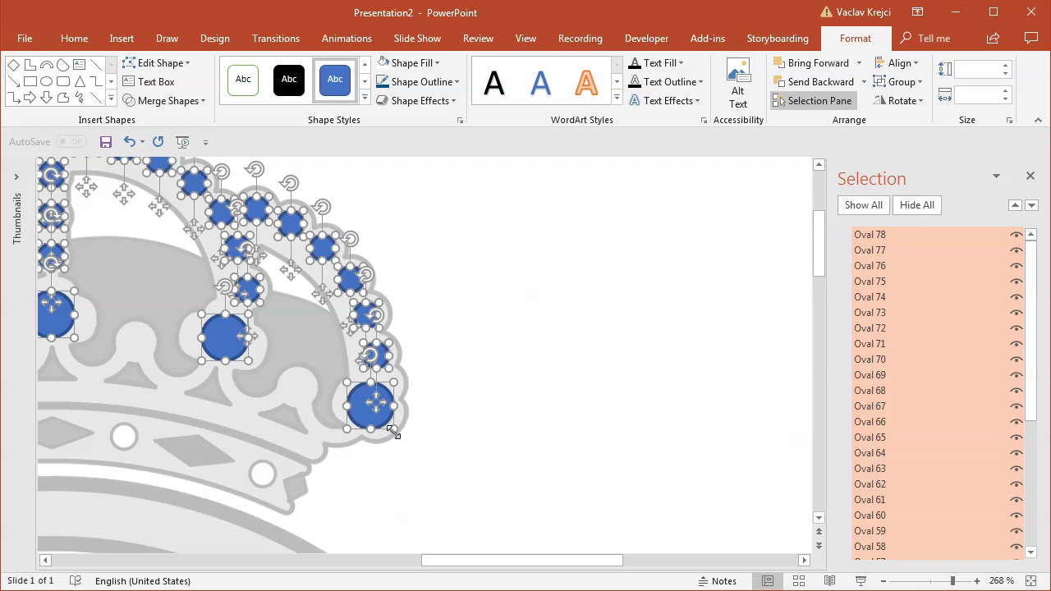
pyautogui.moveTo(386, 370); pyautogui.dragTo(398, 378)
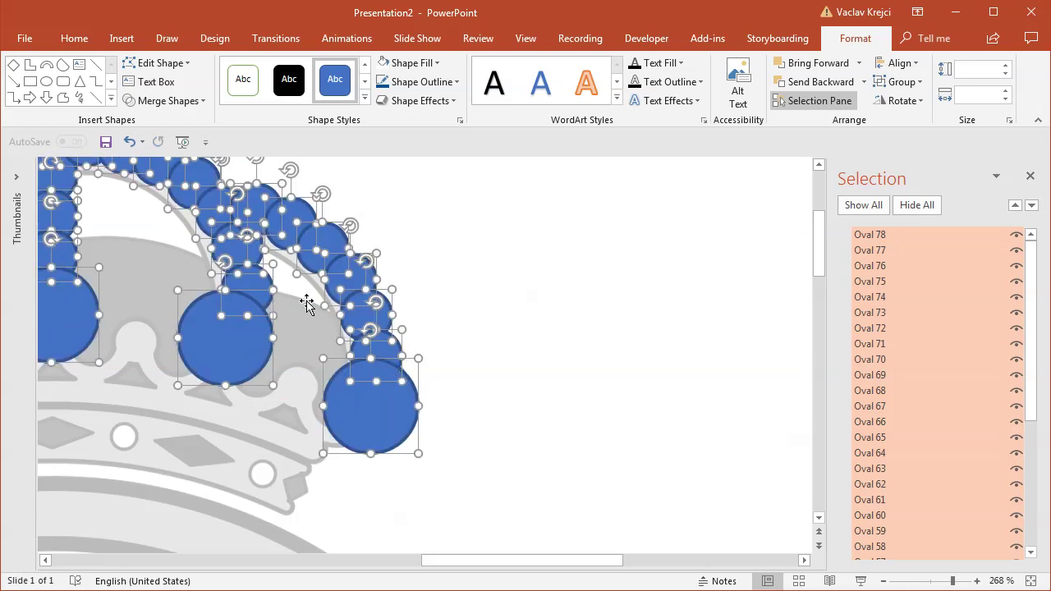
pyautogui.moveTo(583, 564); pyautogui.dragTo(460, 547)
pyautogui.click(418, 63)
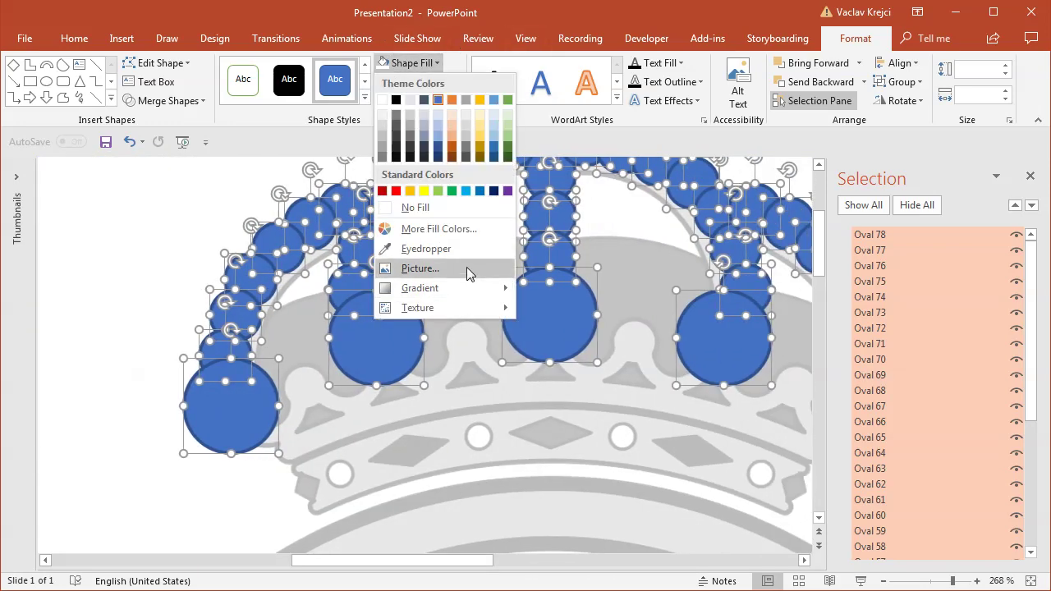
# Give the selected ovals' fill 60% transparency
pyautogui.click(462, 236)
pyautogui.moveTo(407, 433); pyautogui.dragTo(471, 432)
pyautogui.click(615, 158)
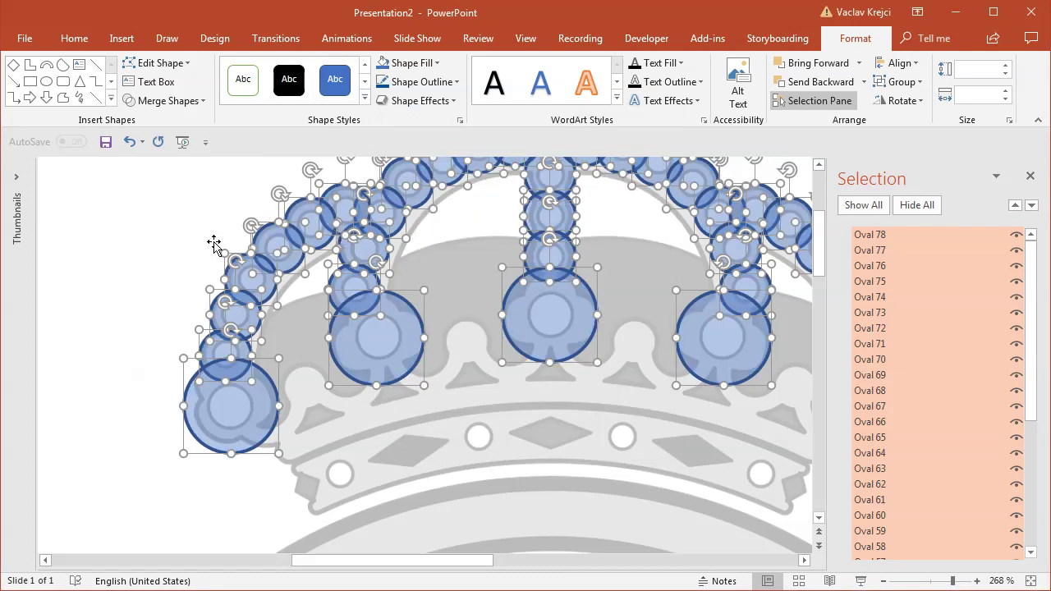
pyautogui.scroll(2, 821, 237)
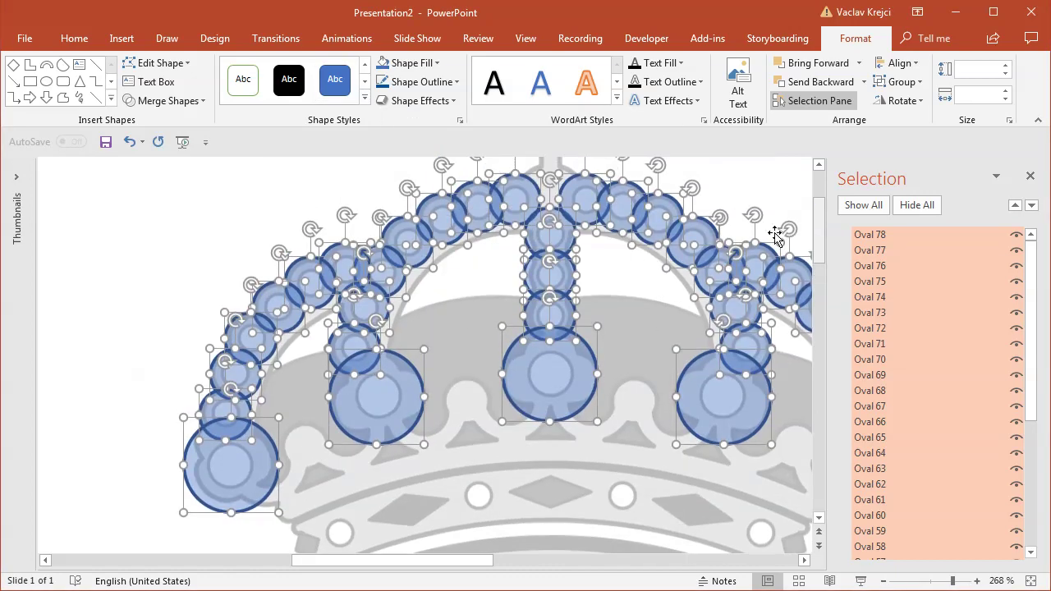
pyautogui.scroll(1, 821, 239)
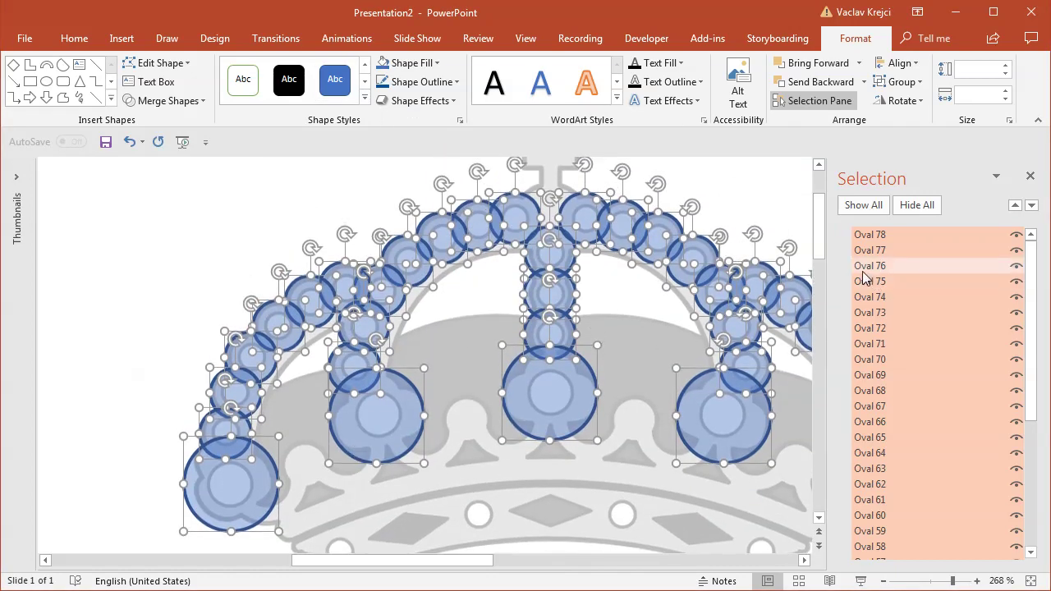
# Delete the two big ovals at the bottom of the left arch
pyautogui.click(136, 453)
pyautogui.click(246, 502)
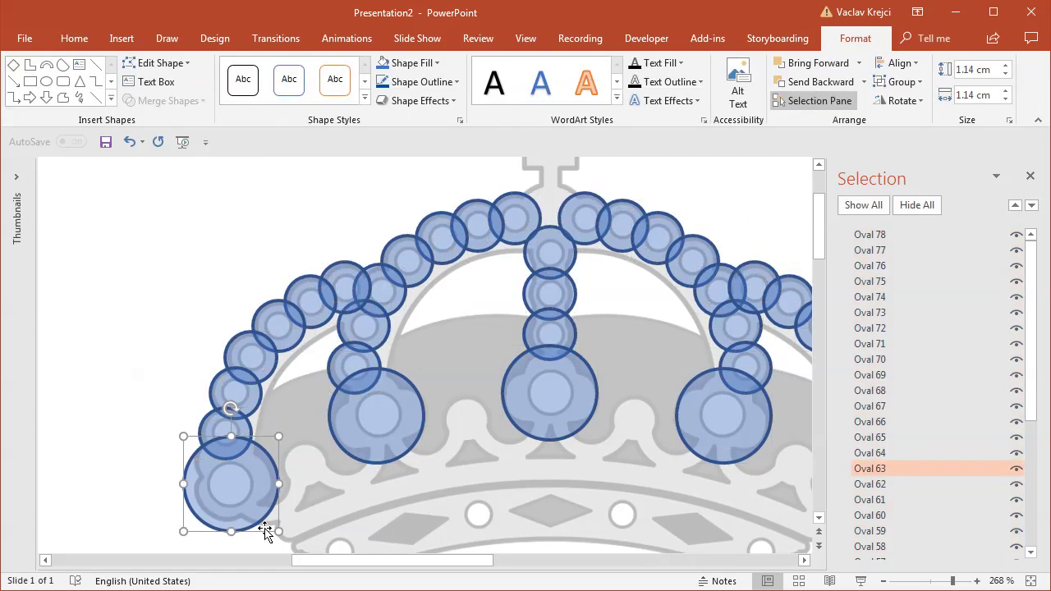
pyautogui.press('Delete')
pyautogui.click(363, 446)
pyautogui.press('Delete')
pyautogui.moveTo(463, 560); pyautogui.dragTo(513, 560)
# Delete another big oval, then shrink the centre oval and move it slightly down
pyautogui.click(552, 423)
pyautogui.press('Delete')
pyautogui.click(655, 495)
pyautogui.press('Delete')
pyautogui.click(346, 415)
pyautogui.moveTo(401, 441); pyautogui.dragTo(369, 399)
pyautogui.moveTo(361, 392)
pyautogui.mouseDown()
pyautogui.moveTo(345, 403)
pyautogui.moveTo(380, 416)
pyautogui.moveTo(360, 401)
pyautogui.mouseUp()
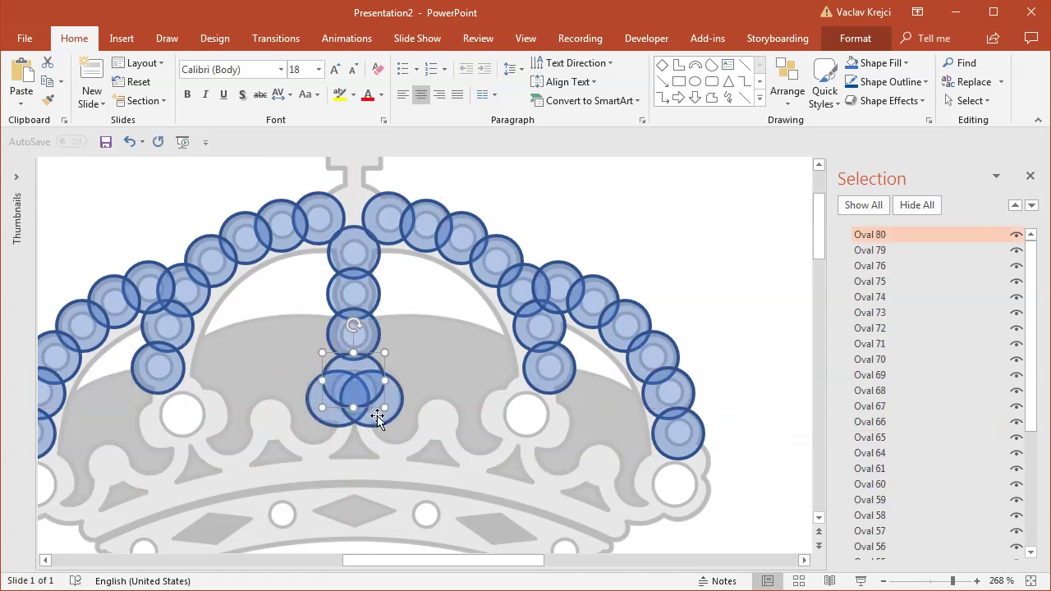
# Union the centre oval with Ovals 79 and 80 into a clover, and add a tilted copy under the right inner column
pyautogui.keyDown('shift'); pyautogui.click(381, 412); pyautogui.keyUp('shift')
pyautogui.keyDown('shift'); pyautogui.click(327, 412); pyautogui.keyUp('shift')
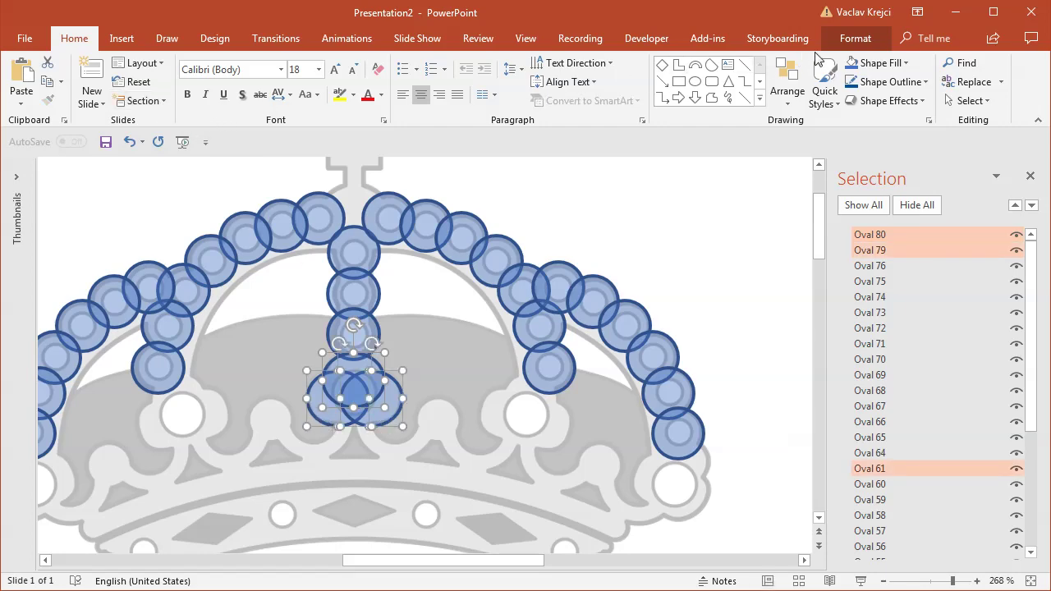
pyautogui.click(854, 37)
pyautogui.click(164, 100)
pyautogui.click(158, 183)
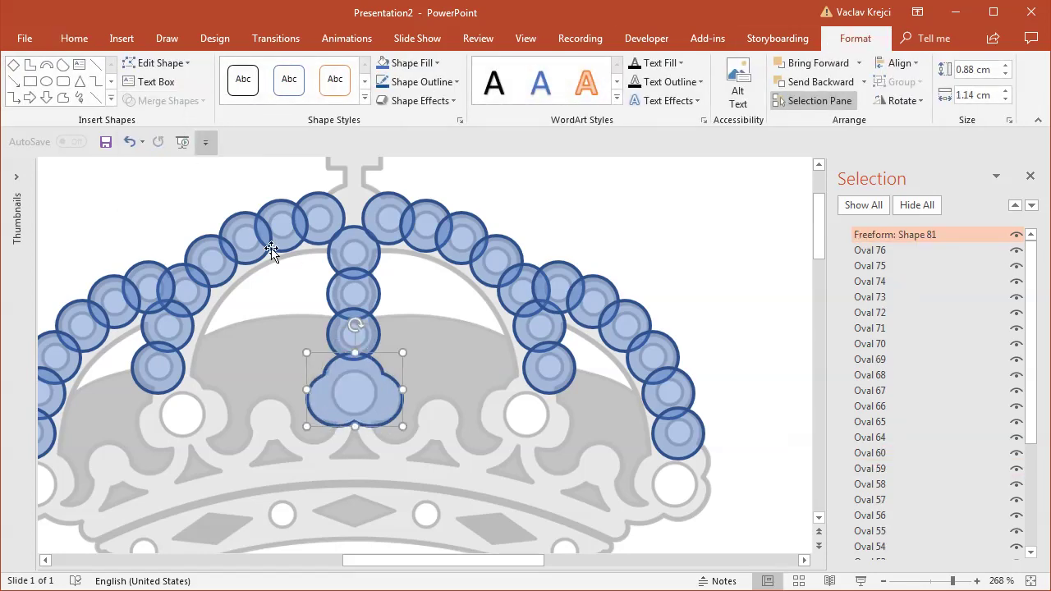
pyautogui.moveTo(366, 383); pyautogui.dragTo(531, 403)
pyautogui.moveTo(520, 343); pyautogui.dragTo(542, 345)
# Copy the clover to the right arch's outer end, shrink it slightly and rotate it along the arch
pyautogui.moveTo(530, 422); pyautogui.dragTo(680, 495)
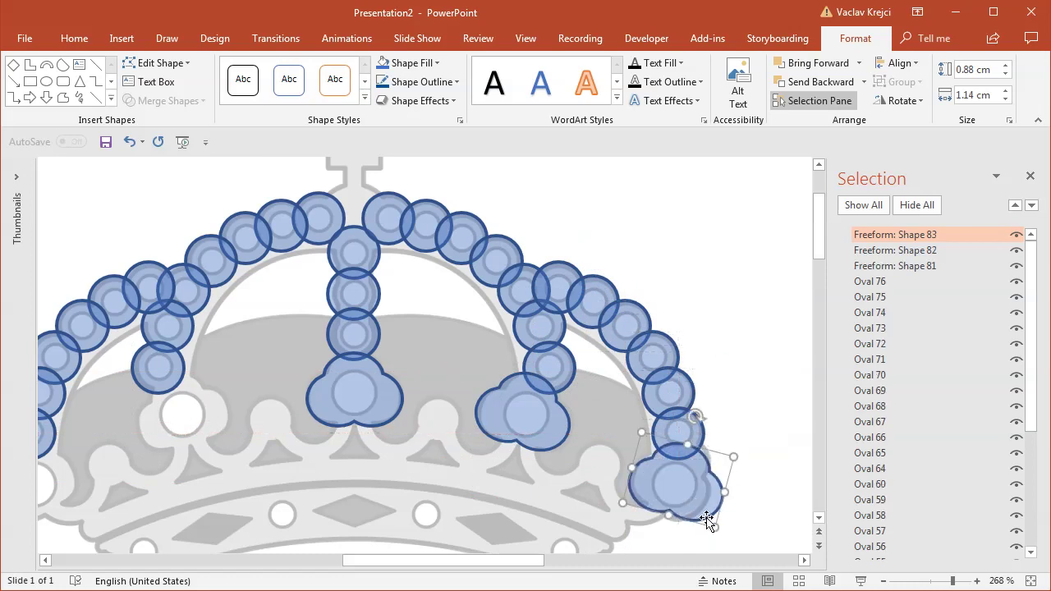
pyautogui.moveTo(711, 528); pyautogui.dragTo(698, 527)
pyautogui.moveTo(692, 415); pyautogui.dragTo(703, 417)
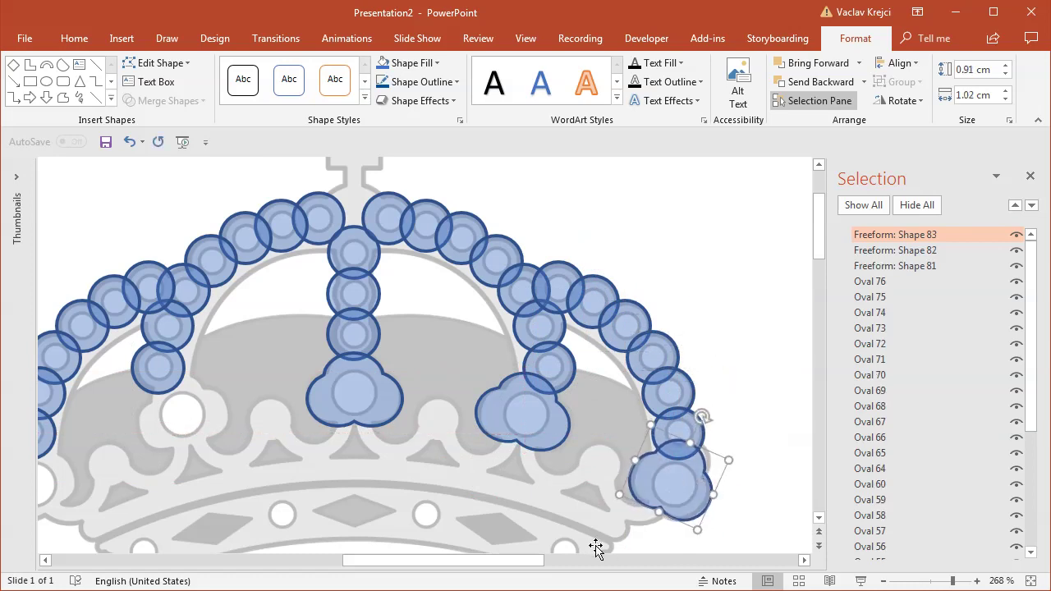
# Copy the tilted clover to the left arch's inner end and tilt it counter-clockwise
pyautogui.moveTo(484, 566); pyautogui.dragTo(429, 567)
pyautogui.click(727, 418)
pyautogui.moveTo(727, 418); pyautogui.dragTo(387, 426)
pyautogui.moveTo(398, 350); pyautogui.dragTo(382, 350)
pyautogui.moveTo(476, 561); pyautogui.dragTo(515, 561)
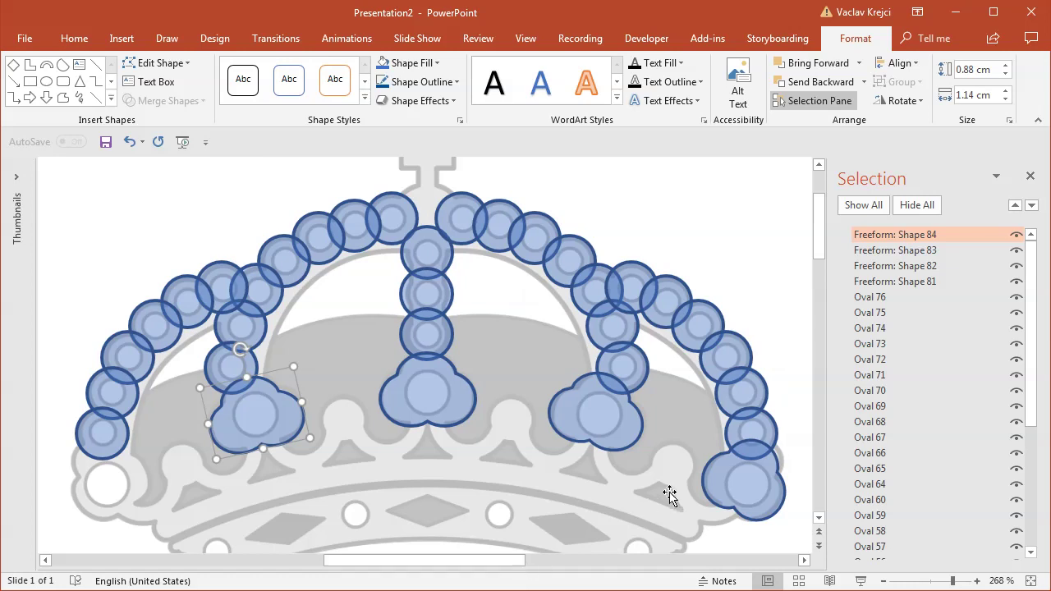
# Copy the outer right clover to the left arch's outer end, rotating and positioning it along the arch
pyautogui.click(749, 492)
pyautogui.moveTo(749, 495); pyautogui.dragTo(111, 487)
pyautogui.moveTo(135, 428); pyautogui.dragTo(85, 425)
pyautogui.moveTo(100, 478); pyautogui.dragTo(106, 483)
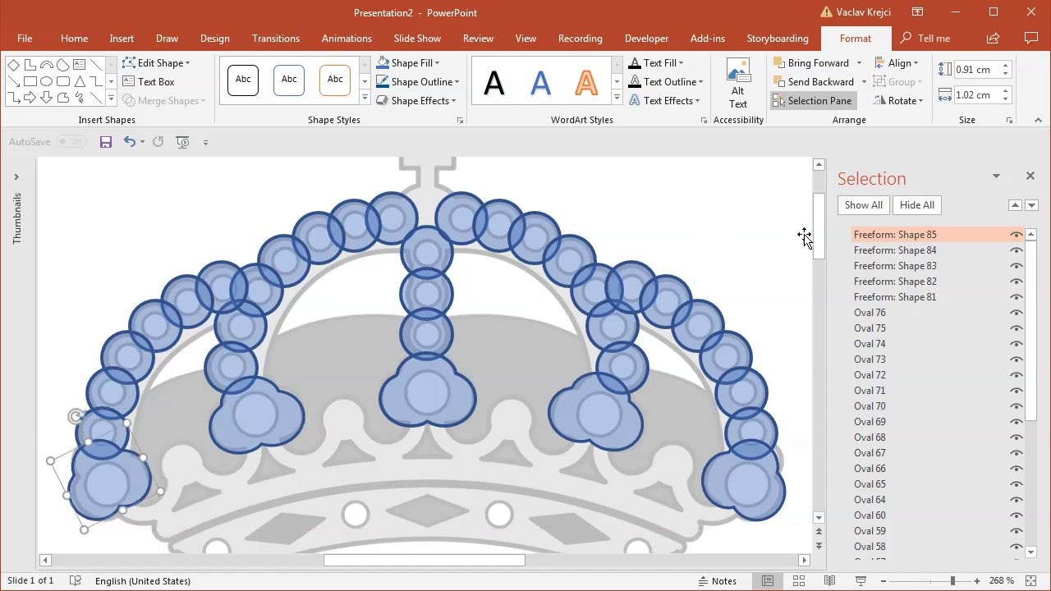
pyautogui.scroll(1, 819, 217)
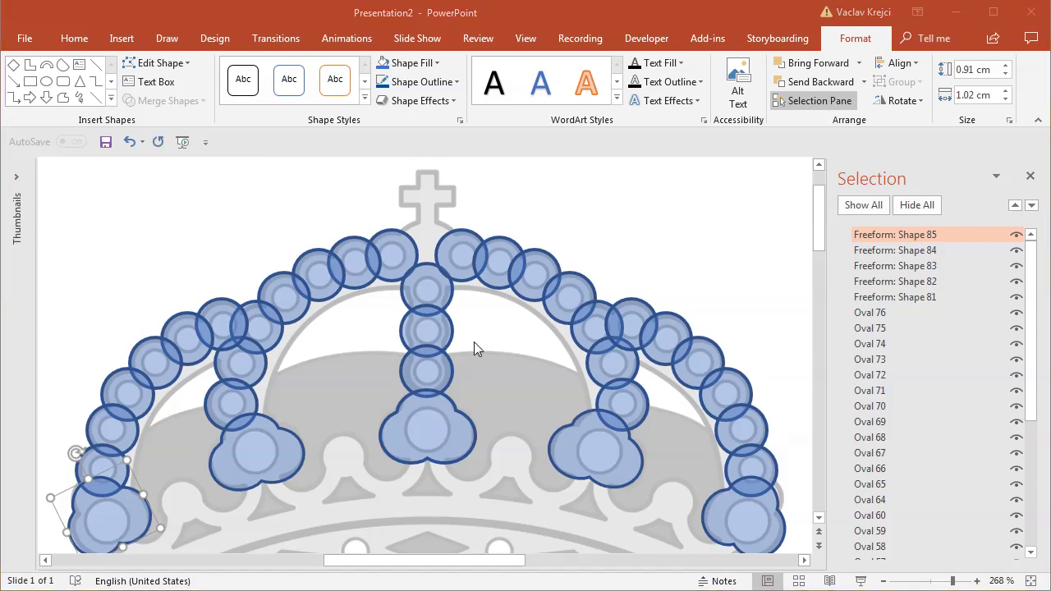
# Draw an oval circle at the crown's top centre and adjust its position
pyautogui.click(122, 38)
pyautogui.click(242, 89)
pyautogui.click(367, 142)
pyautogui.moveTo(400, 214); pyautogui.dragTo(463, 277)
pyautogui.moveTo(431, 245); pyautogui.dragTo(427, 249)
# Draw a cross shape and place it standing on the top circle, nudged slightly right
pyautogui.click(121, 38)
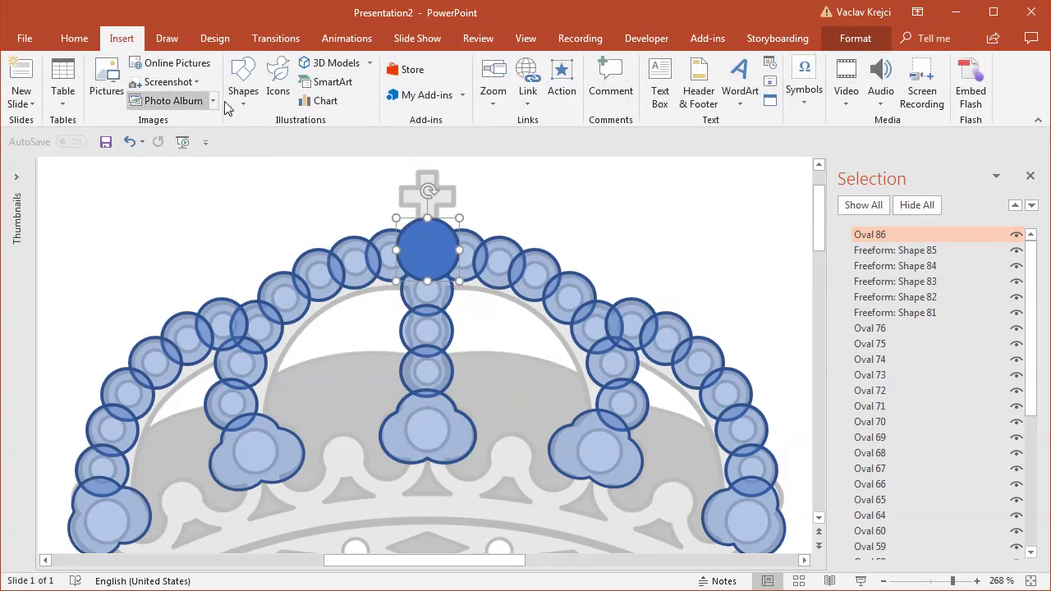
pyautogui.click(242, 78)
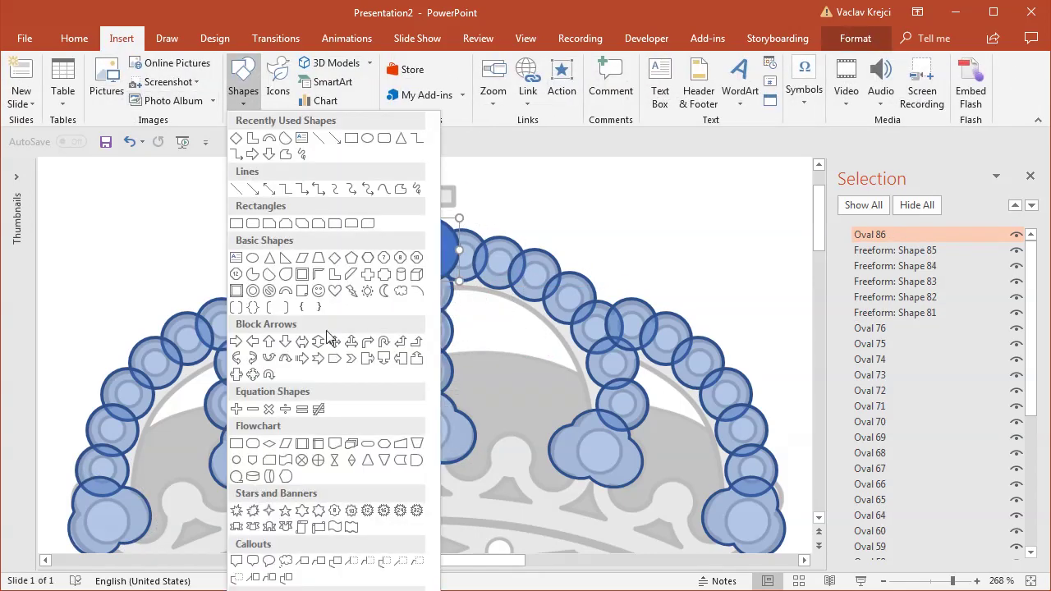
pyautogui.click(367, 275)
pyautogui.moveTo(398, 165)
pyautogui.mouseDown()
pyautogui.moveTo(460, 225)
pyautogui.moveTo(453, 219)
pyautogui.mouseUp()
pyautogui.moveTo(416, 172); pyautogui.dragTo(417, 182)
pyautogui.hotkey('ctrl', 'Right')
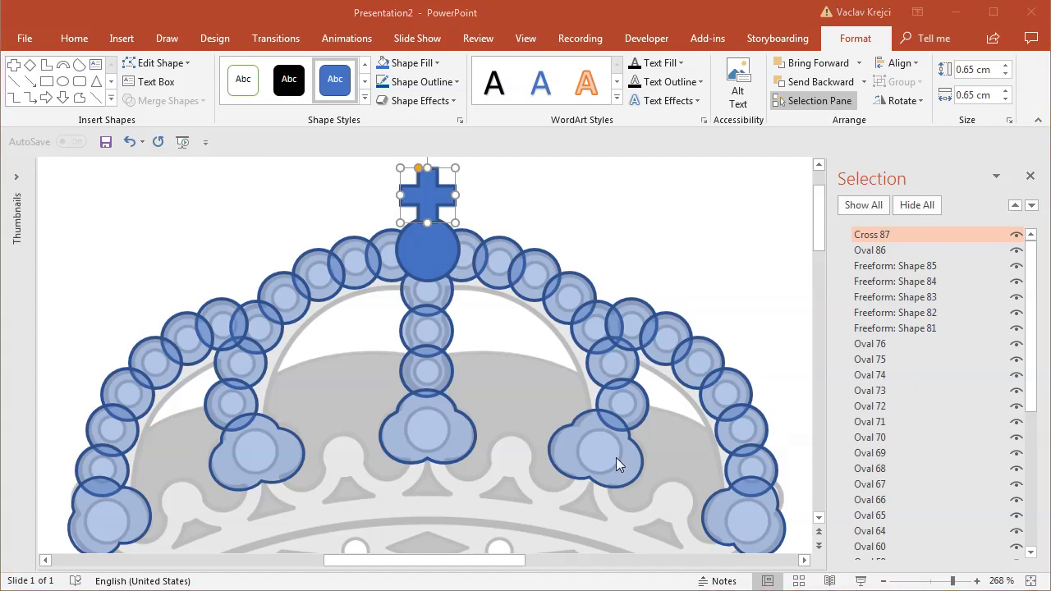
pyautogui.scroll(-2, 819, 249)
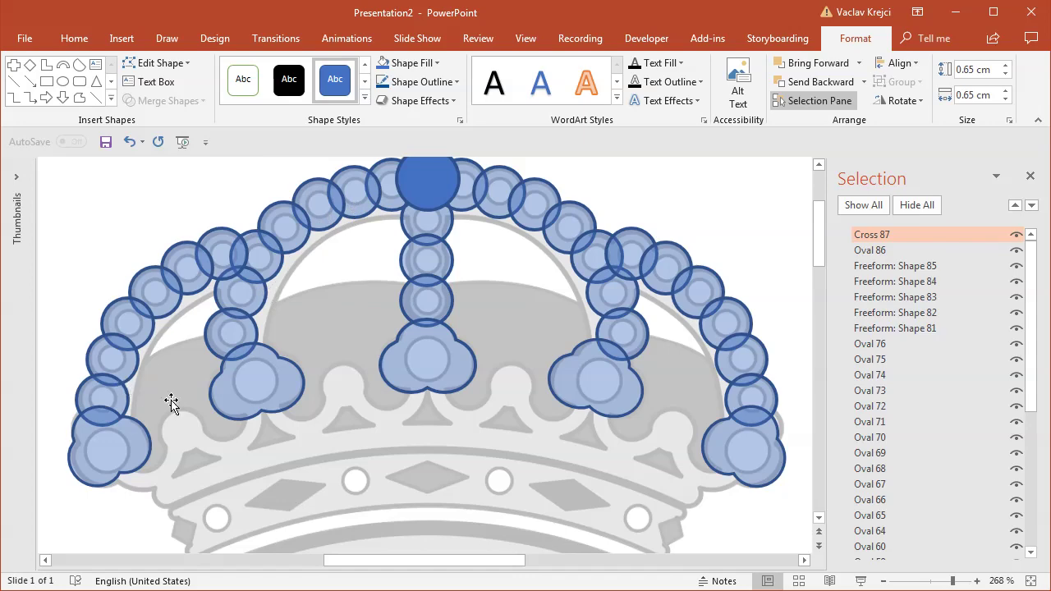
# Draw a block arc over the left arch, thin it to a narrow band and rotate it to follow the arch
pyautogui.click(122, 37)
pyautogui.click(243, 78)
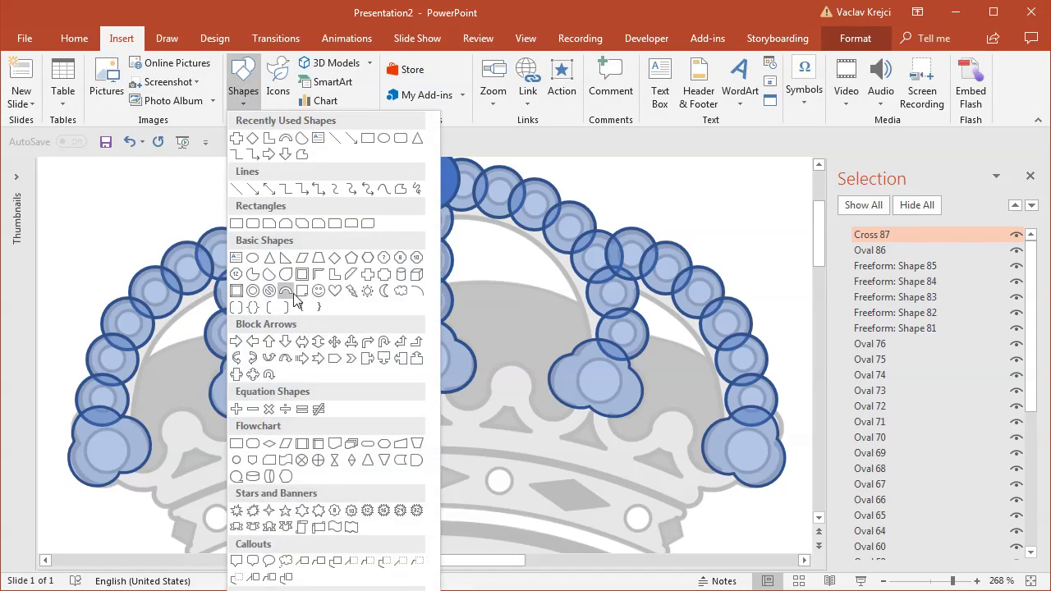
pyautogui.click(292, 300)
pyautogui.moveTo(117, 231); pyautogui.dragTo(462, 484)
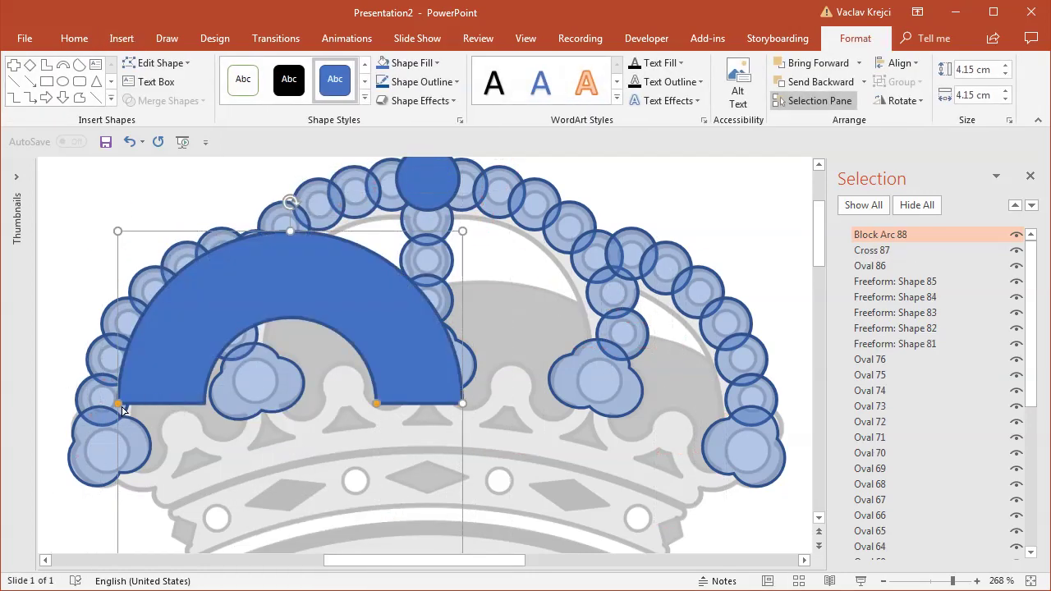
pyautogui.moveTo(122, 405); pyautogui.dragTo(121, 444)
pyautogui.moveTo(377, 404); pyautogui.dragTo(281, 269)
pyautogui.moveTo(294, 203)
pyautogui.mouseDown()
pyautogui.moveTo(312, 216)
pyautogui.moveTo(309, 207)
pyautogui.mouseUp()
# Give the block arc's fill 61% transparency
pyautogui.click(408, 64)
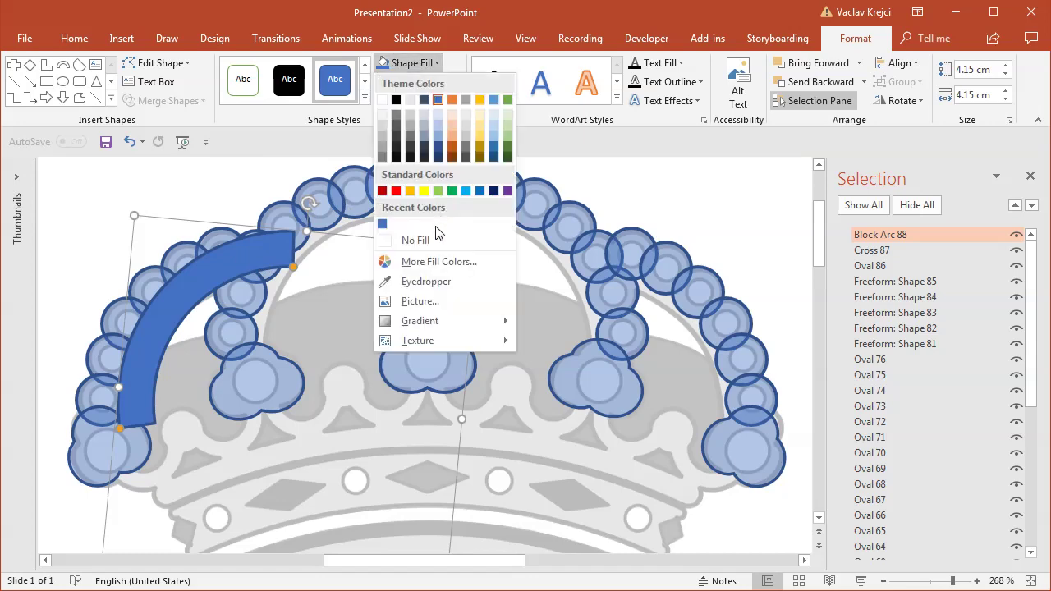
pyautogui.click(446, 264)
pyautogui.moveTo(409, 432); pyautogui.dragTo(473, 432)
pyautogui.click(621, 157)
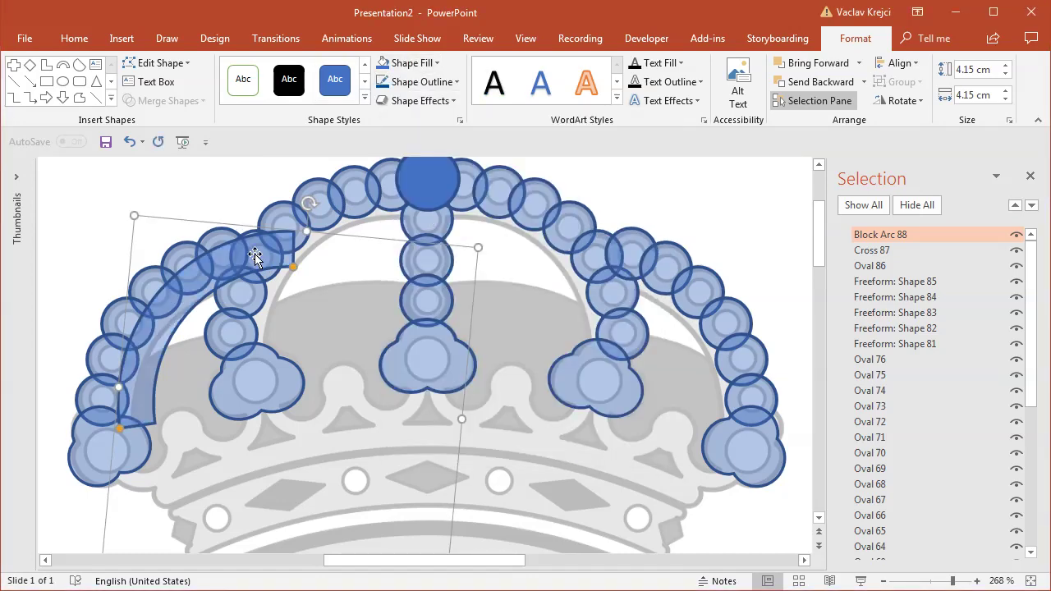